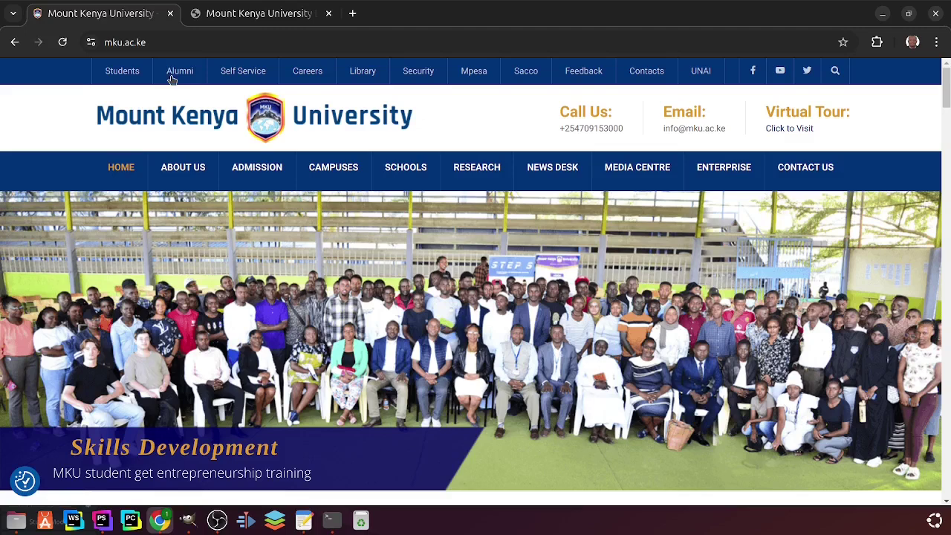
pyautogui.click(174, 42)
pyautogui.moveTo(175, 41); pyautogui.dragTo(107, 47)
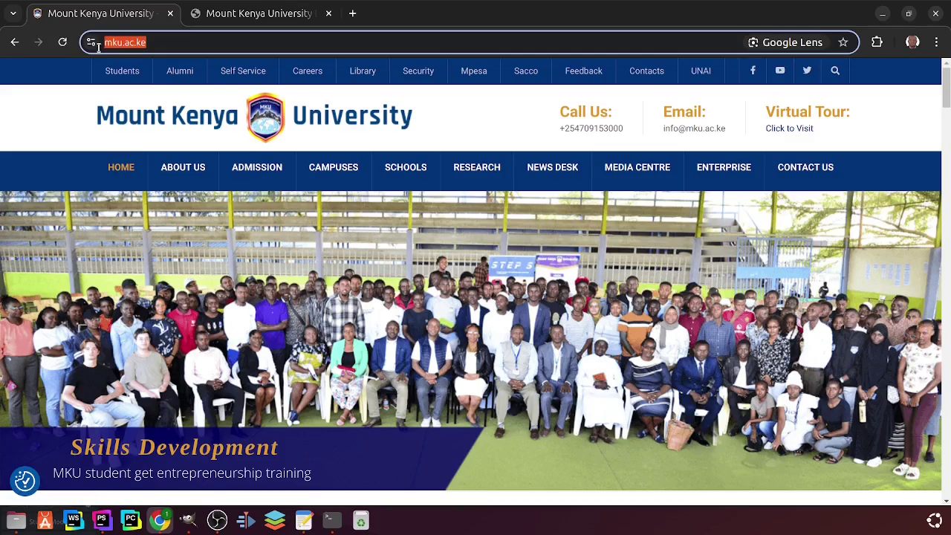
pyautogui.click(28, 146)
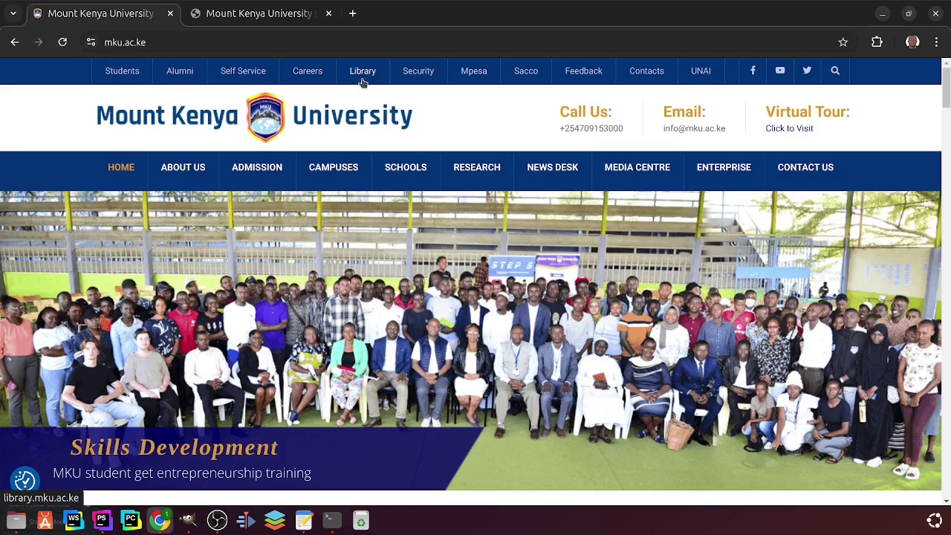
# - Open E-Resources from the library site's online services and choose to log in to MyLOFT with MKU SSO
pyautogui.click(285, 15)
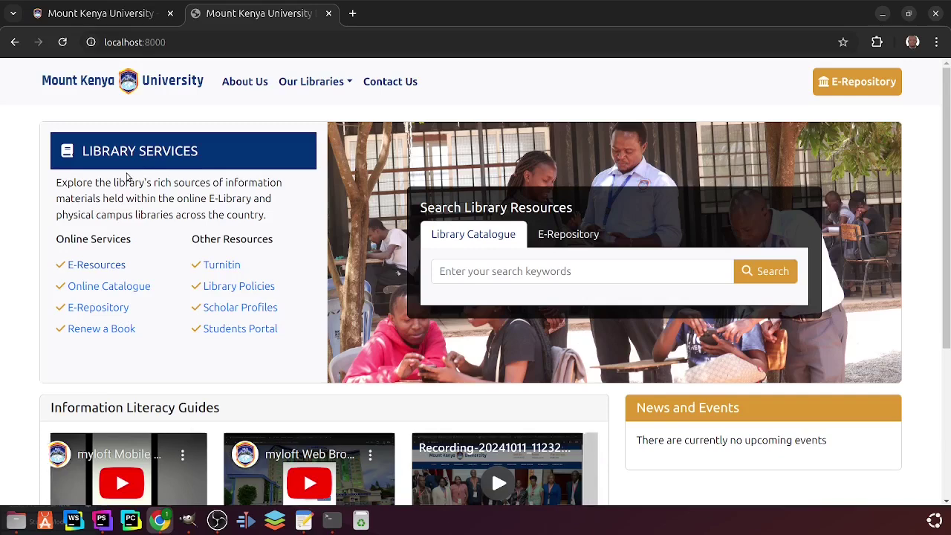
pyautogui.tripleClick(185, 151)
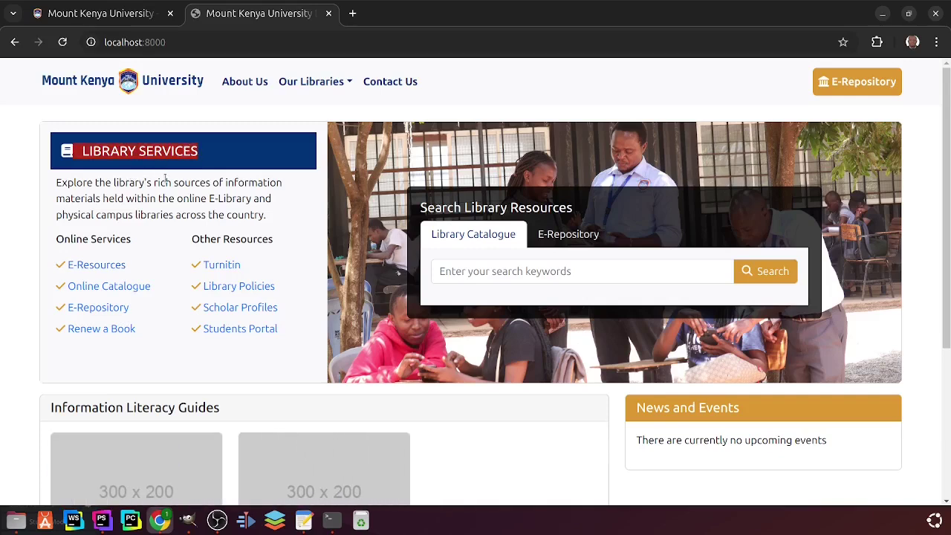
pyautogui.click(165, 179)
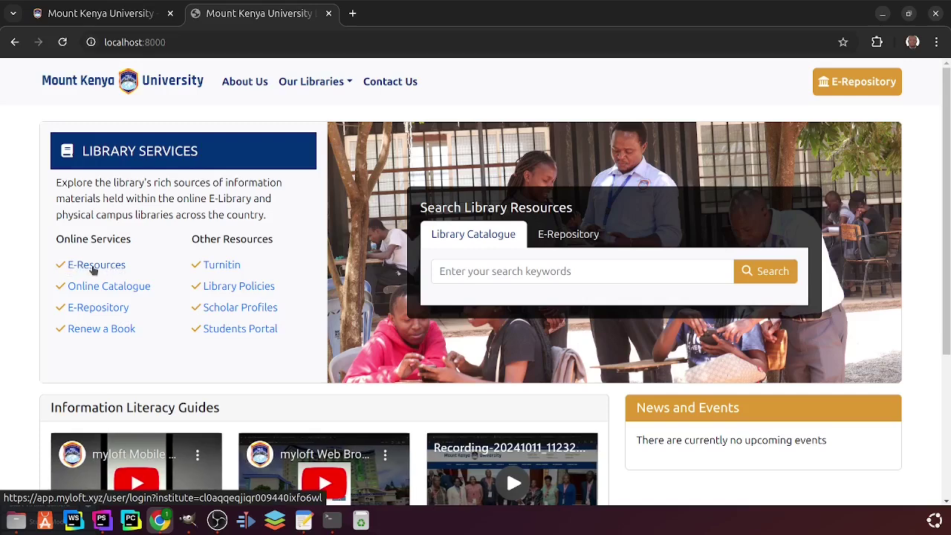
pyautogui.click(92, 268)
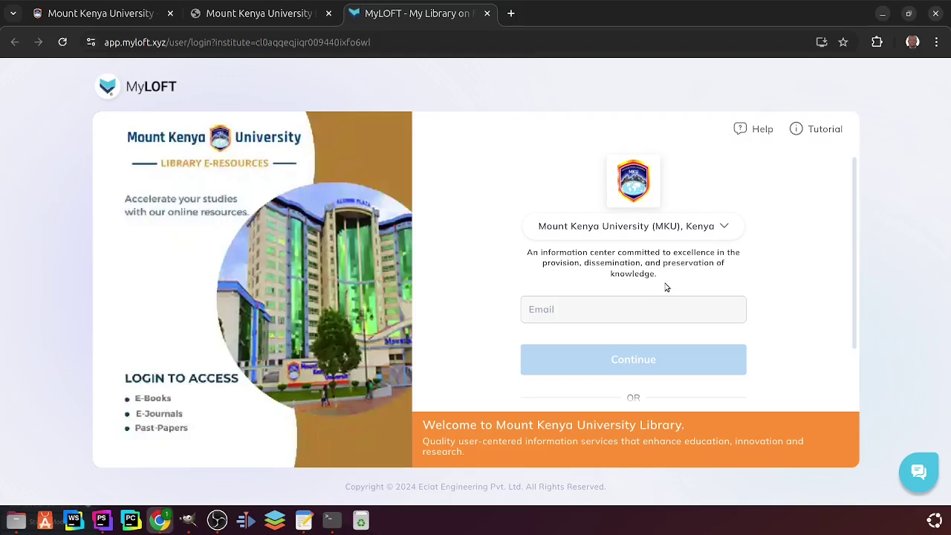
pyautogui.scroll(-1, 666, 287)
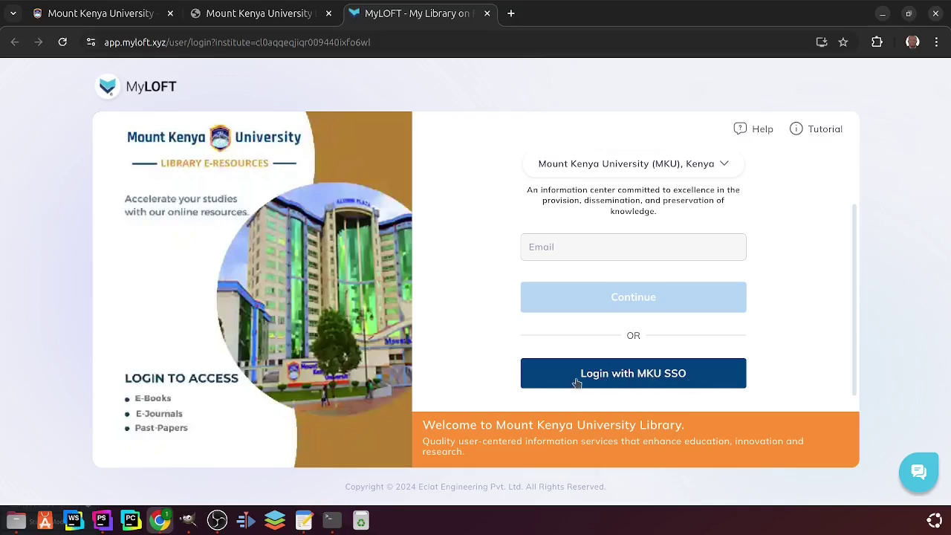
pyautogui.click(626, 377)
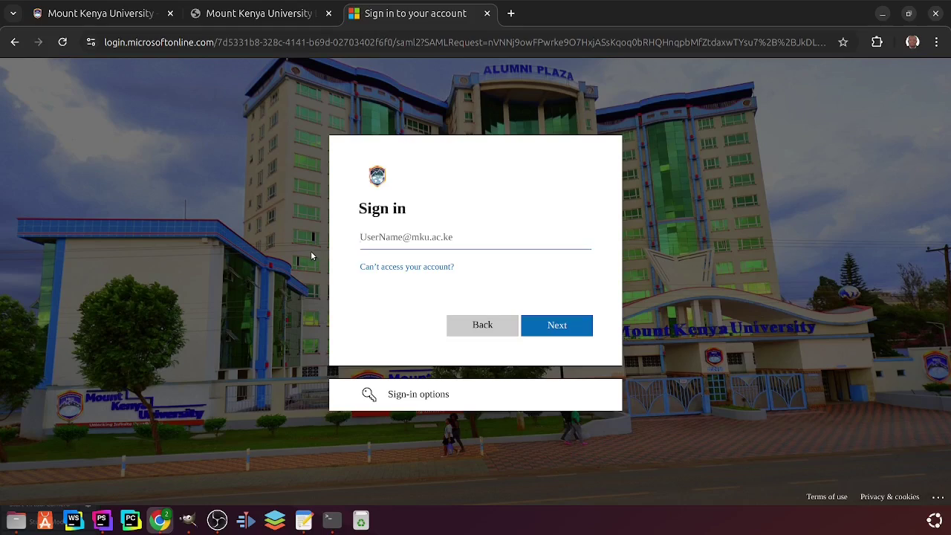
# - Sign in with the university e-mail address and the account password
pyautogui.write('po')
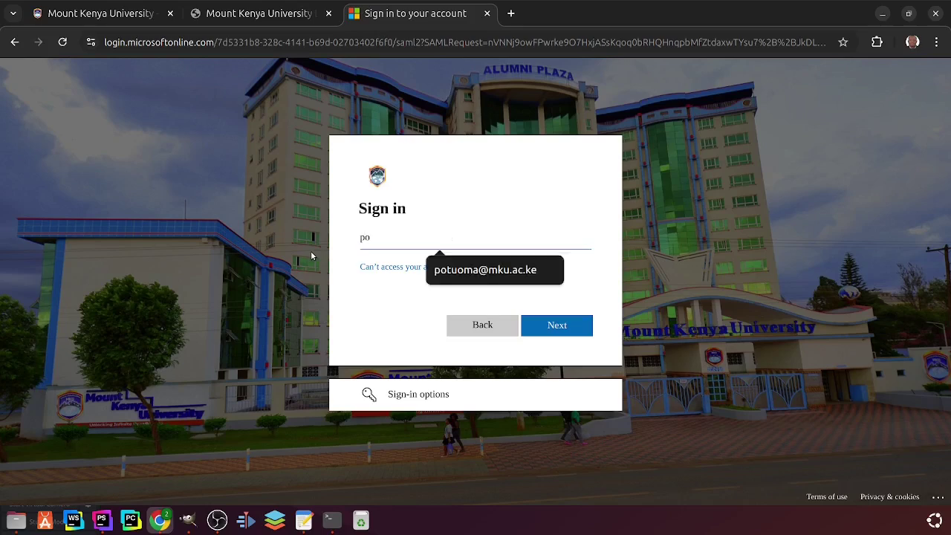
pyautogui.click(461, 271)
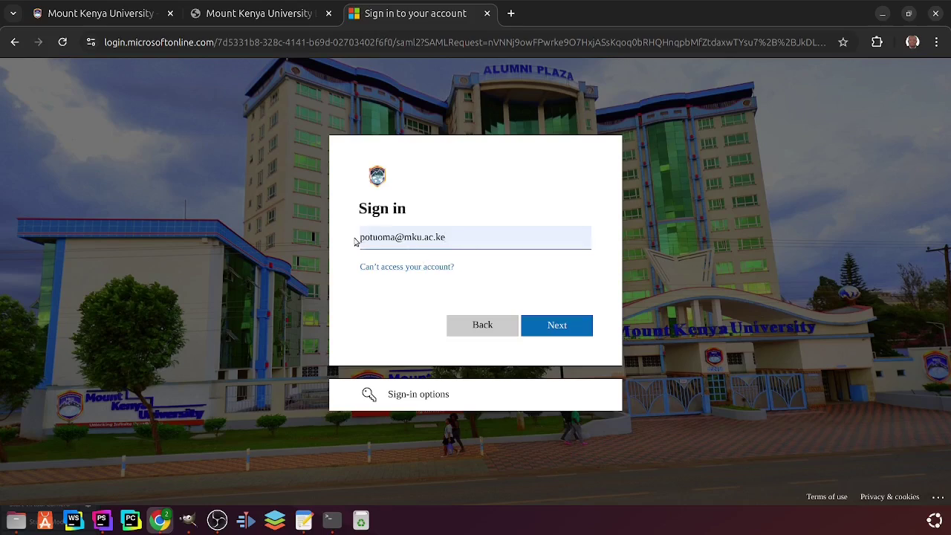
pyautogui.moveTo(454, 240); pyautogui.dragTo(355, 239)
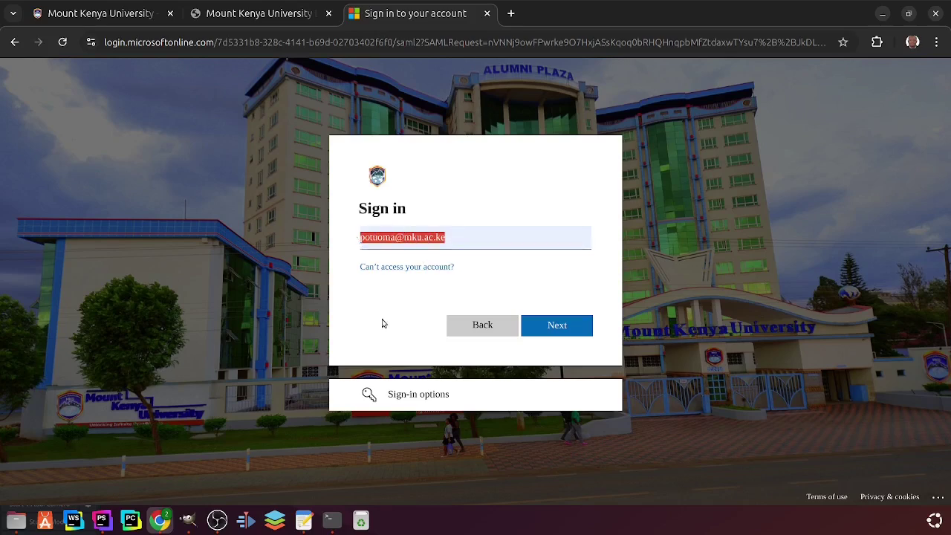
pyautogui.click(382, 322)
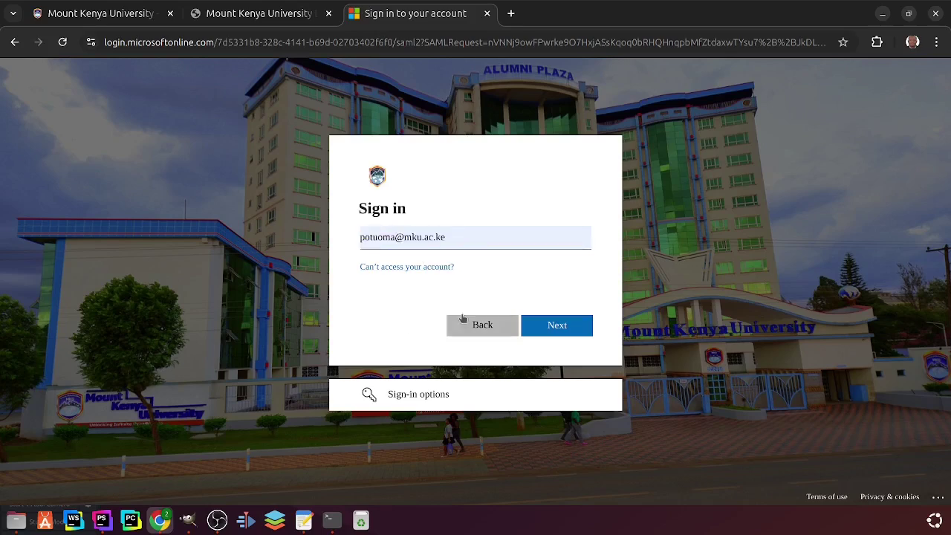
pyautogui.click(556, 325)
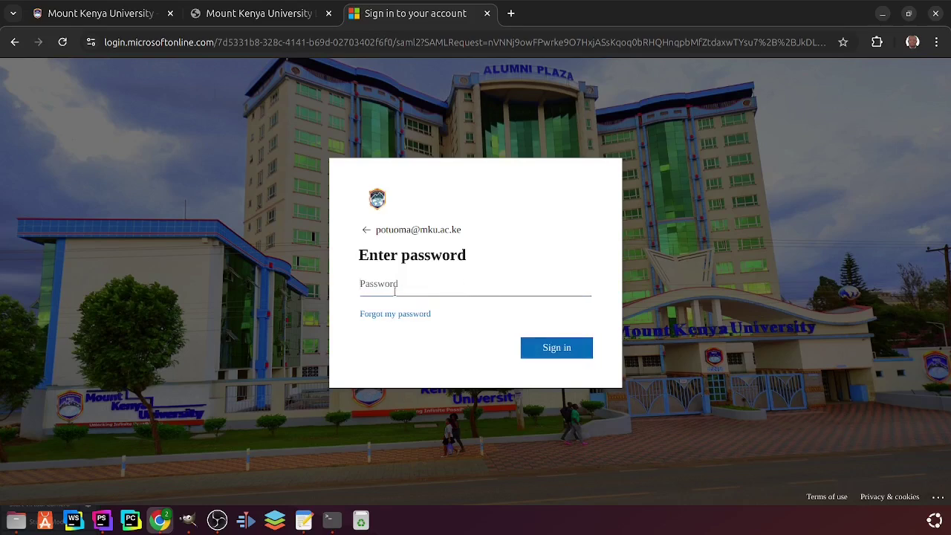
pyautogui.write('••••••••••••••••')
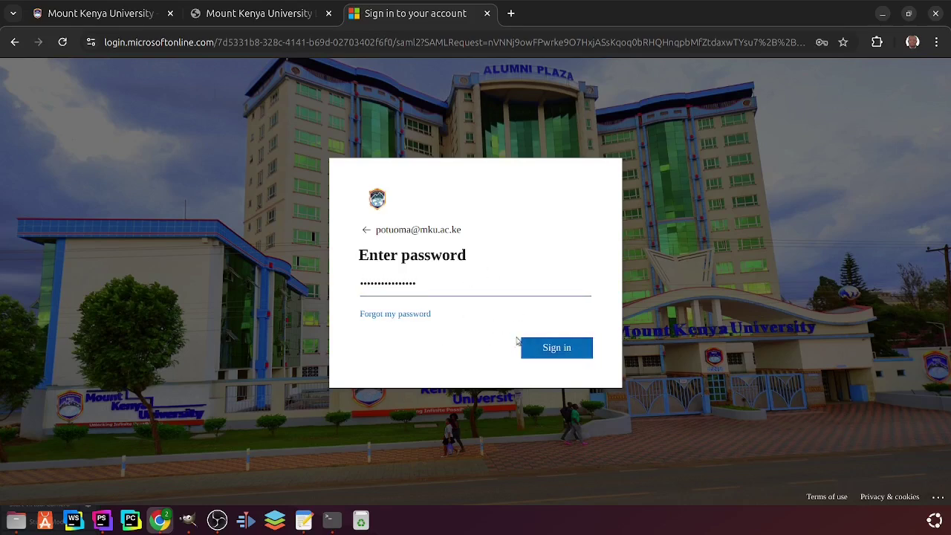
pyautogui.click(552, 352)
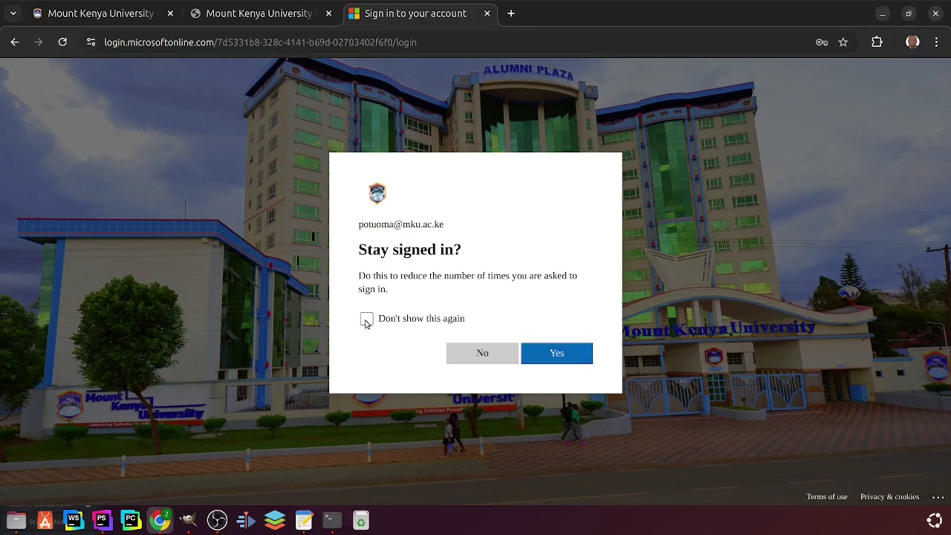
# - Agree to stay signed in, with "Don't show this again" enabled
pyautogui.click(366, 321)
pyautogui.moveTo(359, 249); pyautogui.dragTo(466, 264)
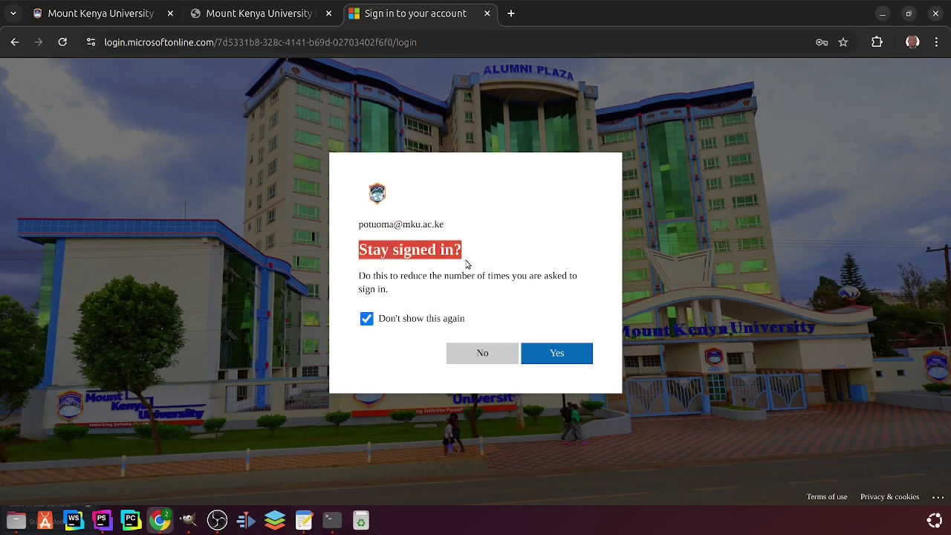
pyautogui.click(405, 276)
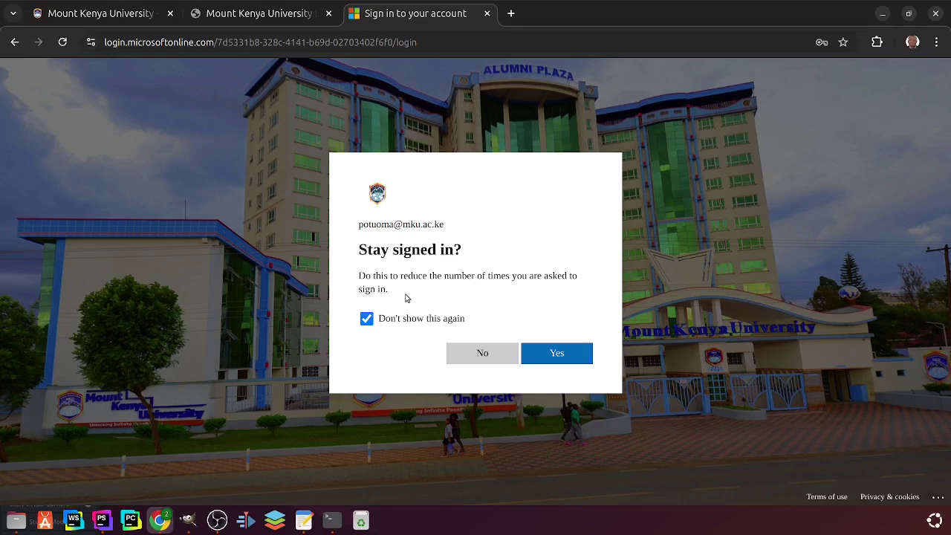
pyautogui.click(368, 319)
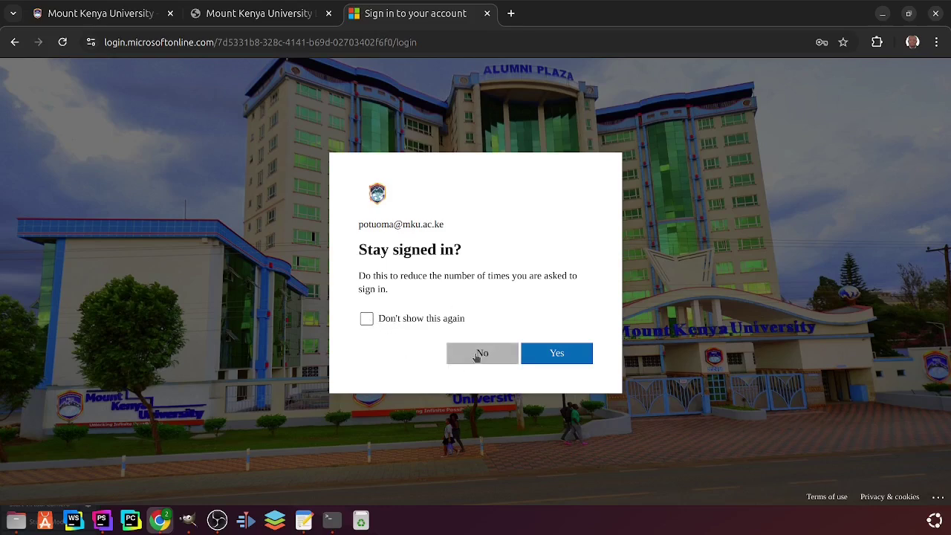
pyautogui.click(366, 320)
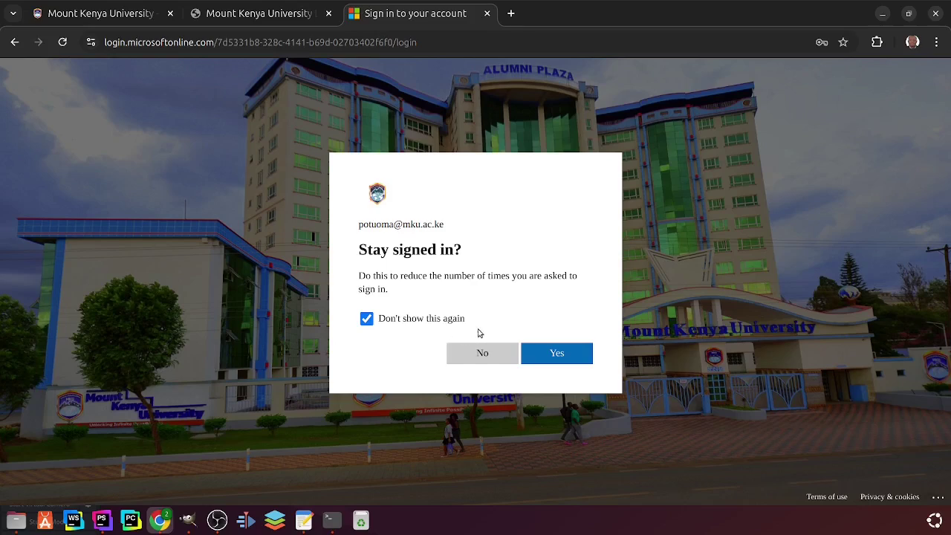
pyautogui.click(564, 349)
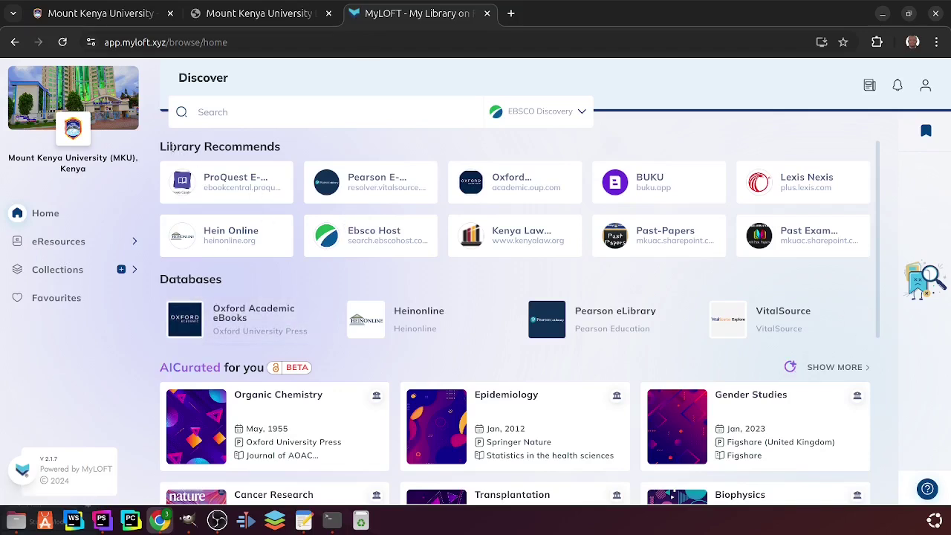
# - Expand the eResources category and open the list of all databases
pyautogui.tripleClick(172, 147)
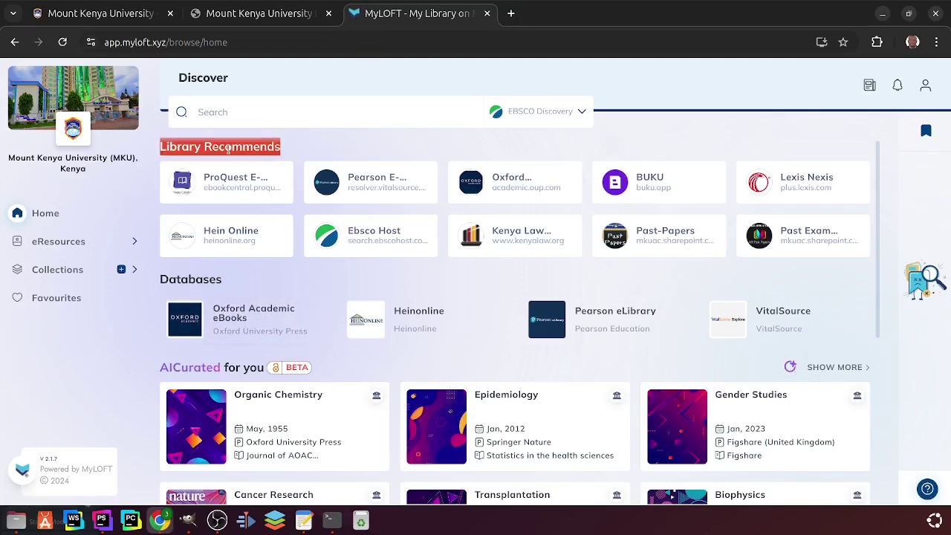
pyautogui.click(129, 241)
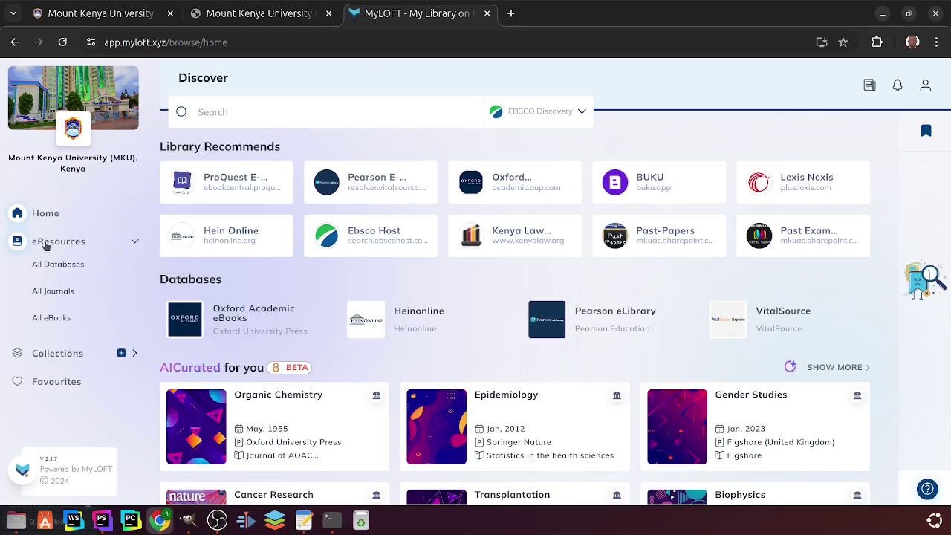
pyautogui.click(135, 241)
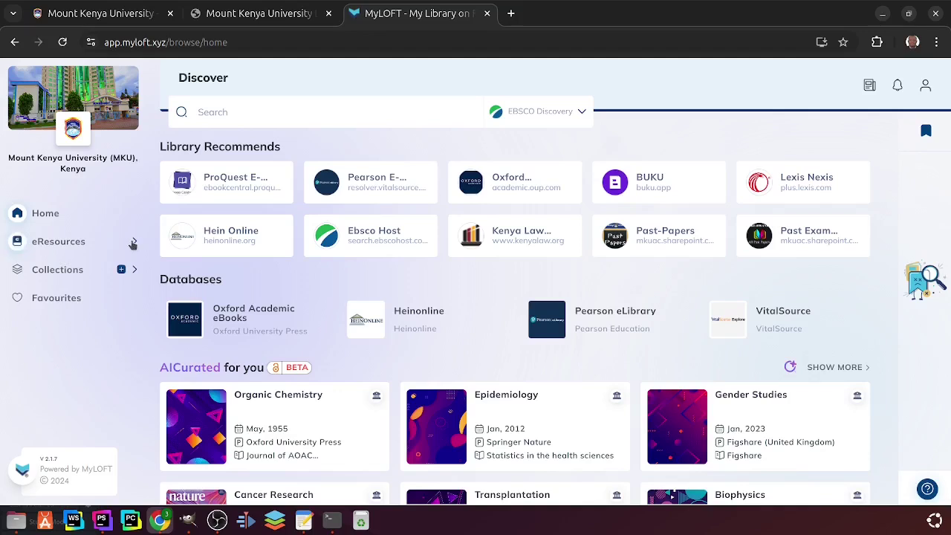
pyautogui.click(136, 243)
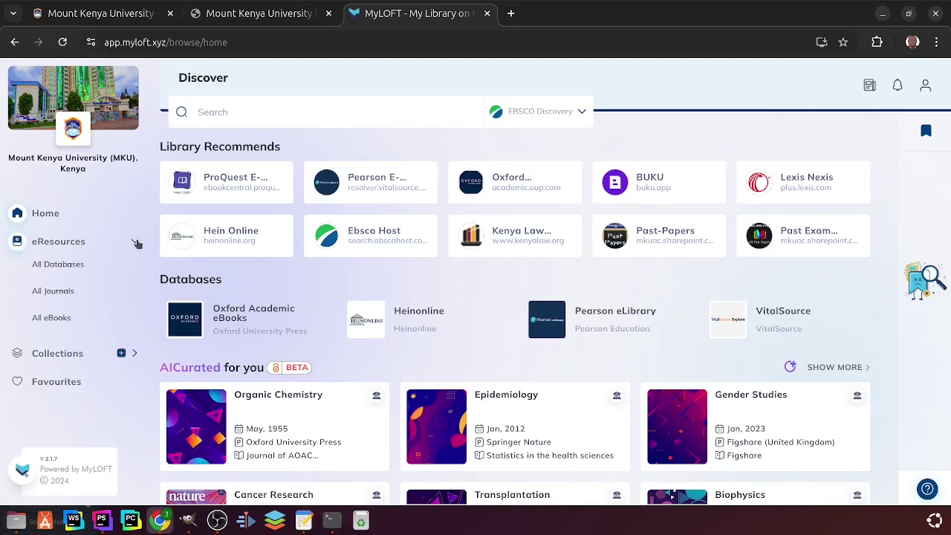
pyautogui.click(62, 269)
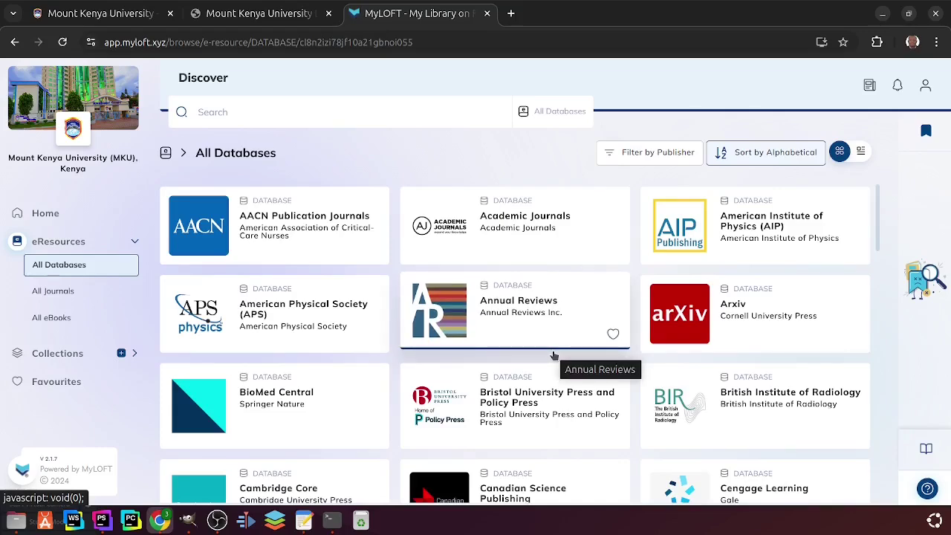
# - Open the ProQuest Ebook Central publisher site from the database list, accepting all cookies and dismissing the Ebook Central Academy promotion
pyautogui.scroll(-6, 554, 355)
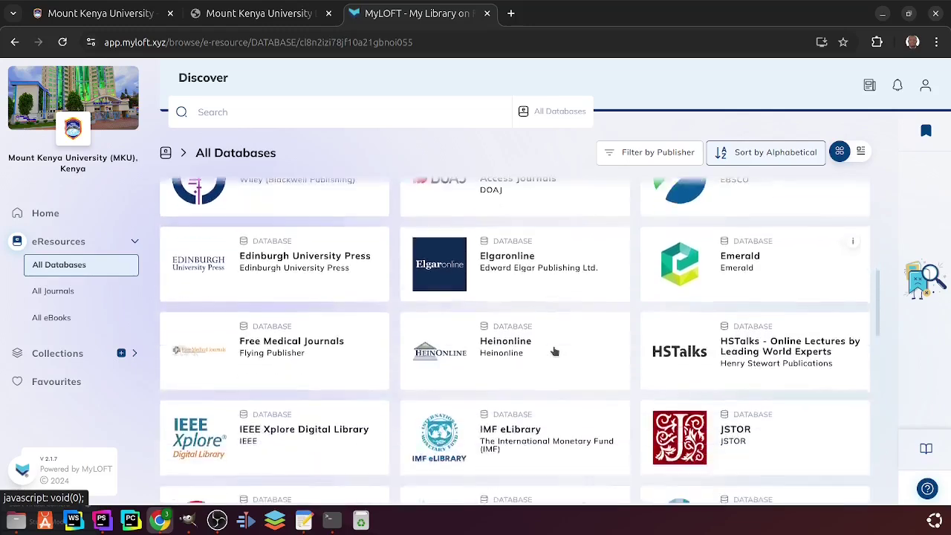
pyautogui.scroll(-5, 553, 350)
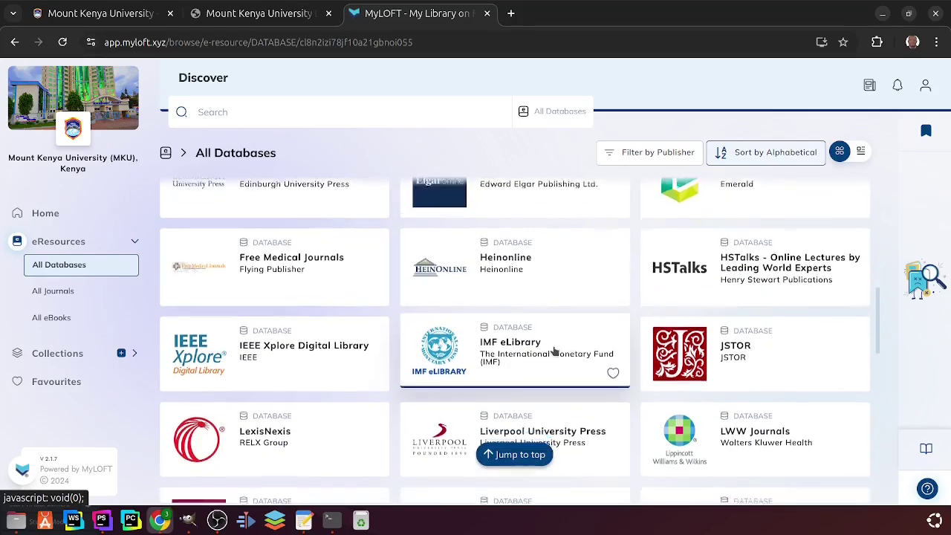
pyautogui.scroll(-1, 554, 351)
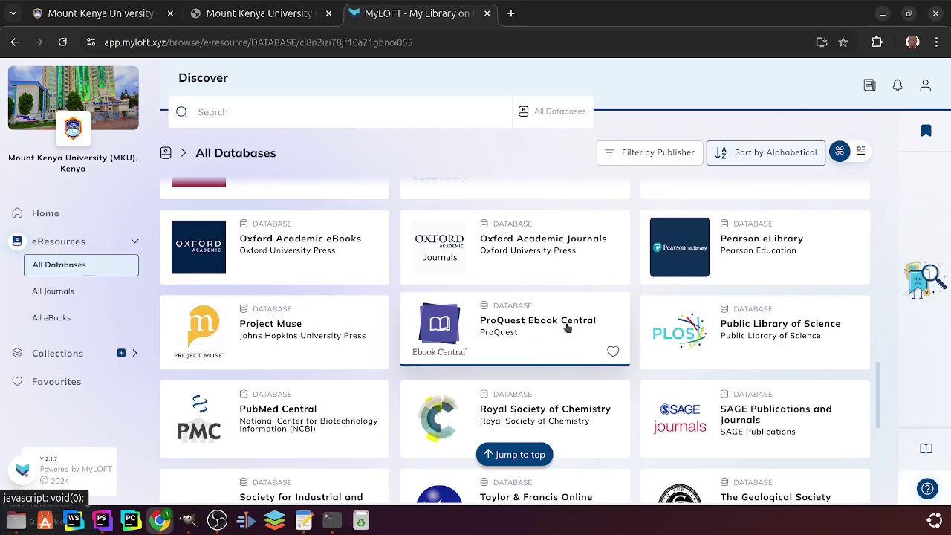
pyautogui.click(462, 336)
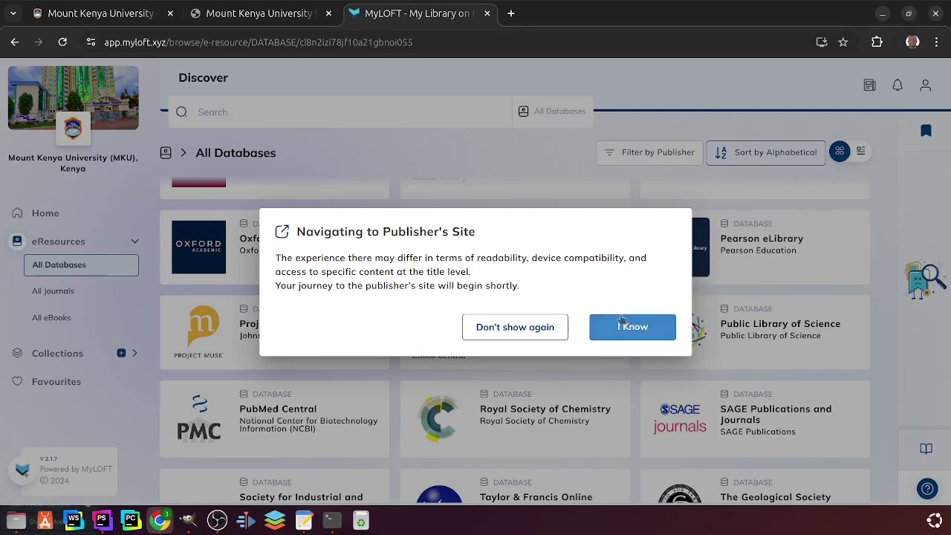
pyautogui.click(637, 330)
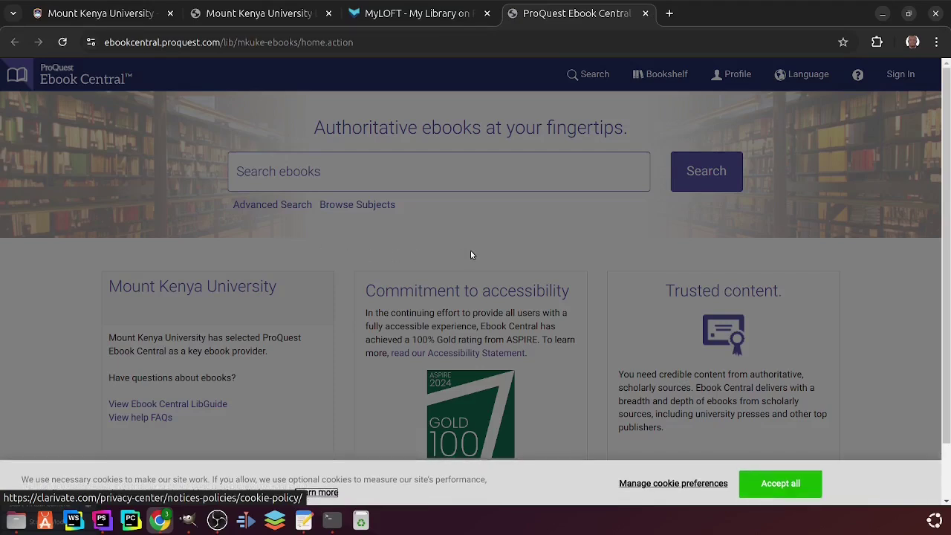
pyautogui.click(788, 486)
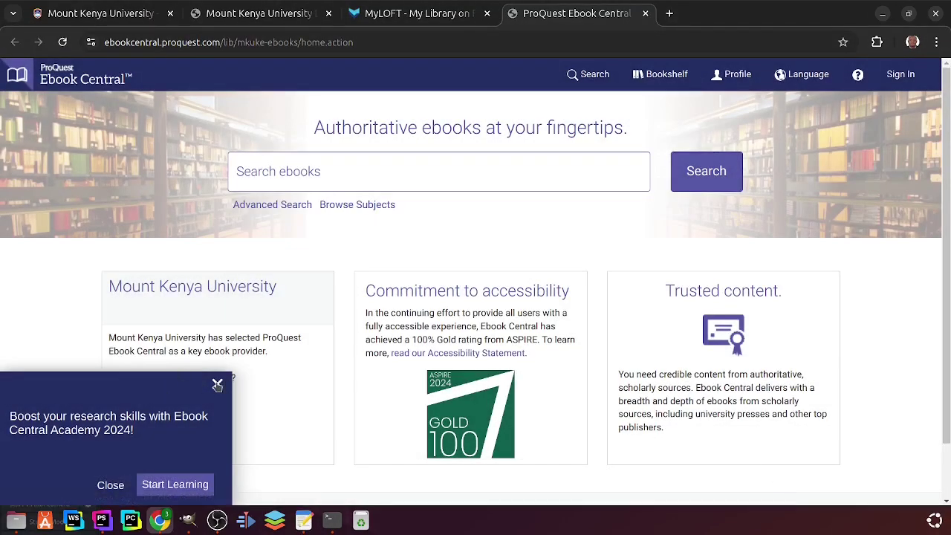
pyautogui.click(217, 385)
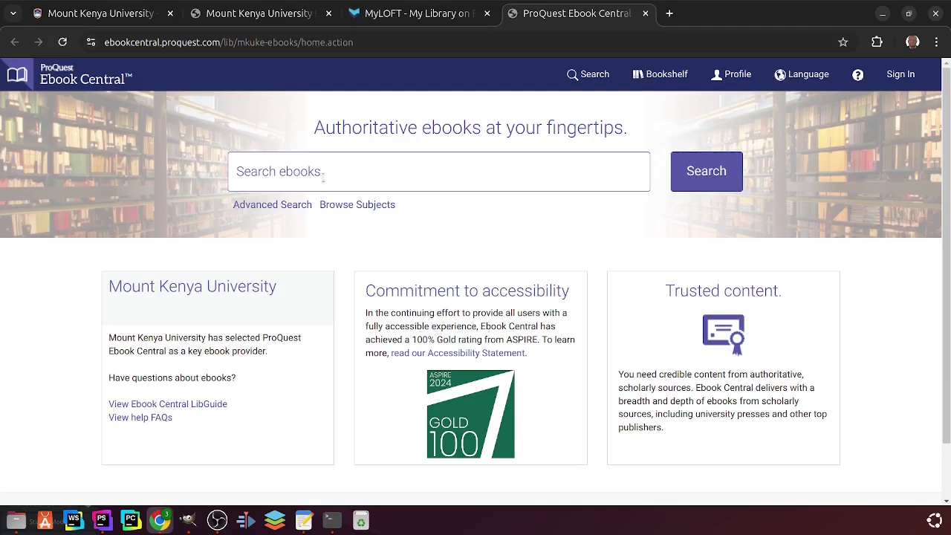
# - Search the ebook collection for "infant nutrition"
pyautogui.click(351, 176)
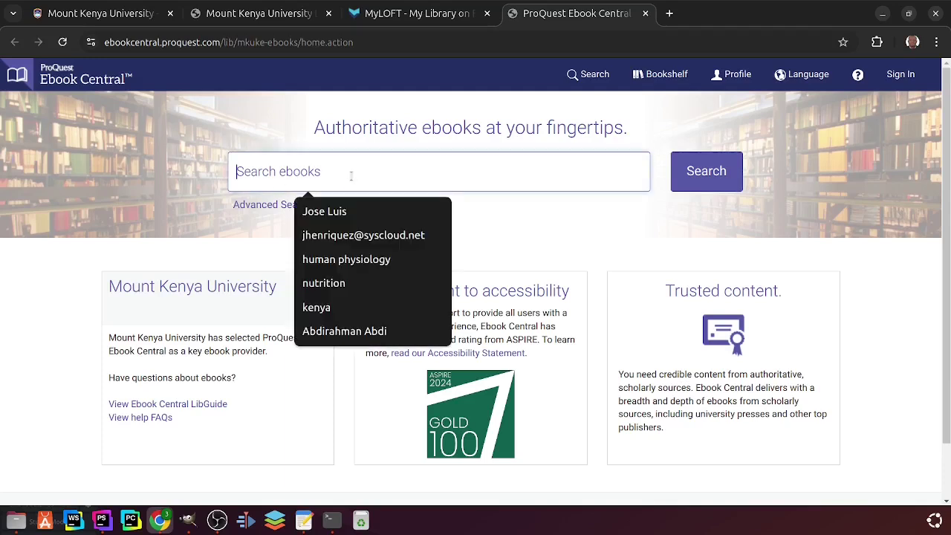
pyautogui.write('infan')
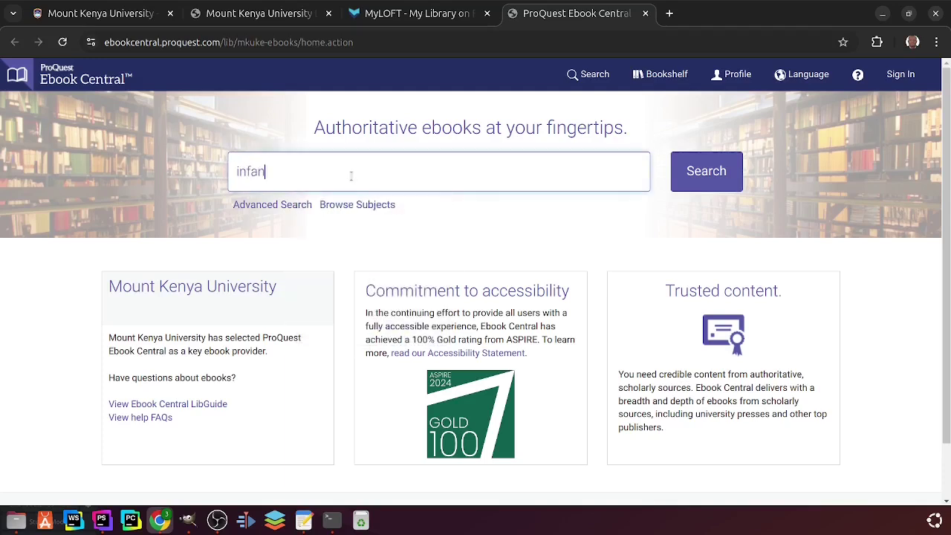
pyautogui.write('t nutrition')
pyautogui.moveTo(330, 171); pyautogui.dragTo(223, 176)
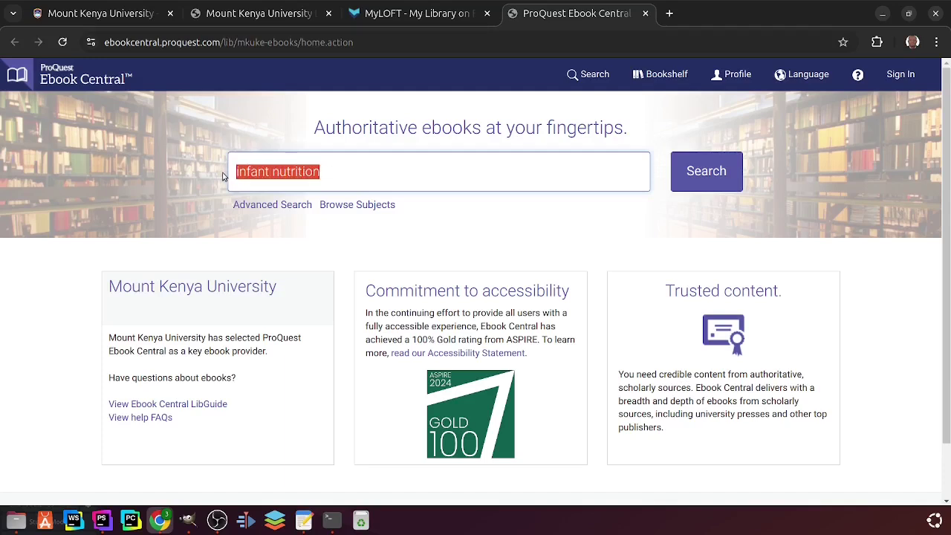
pyautogui.click(710, 176)
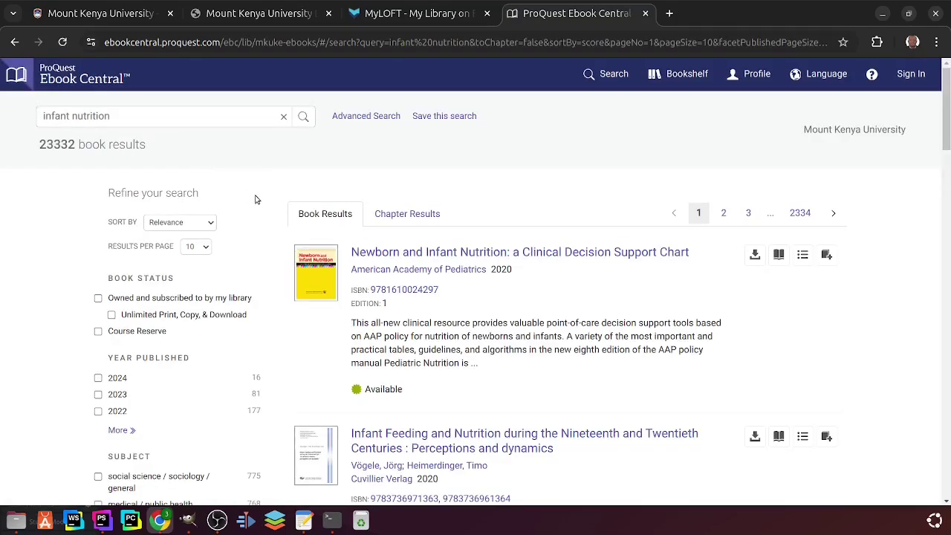
# - Examine the total number of book results and browse the titles listed for infant nutrition
pyautogui.scroll(5, 256, 200)
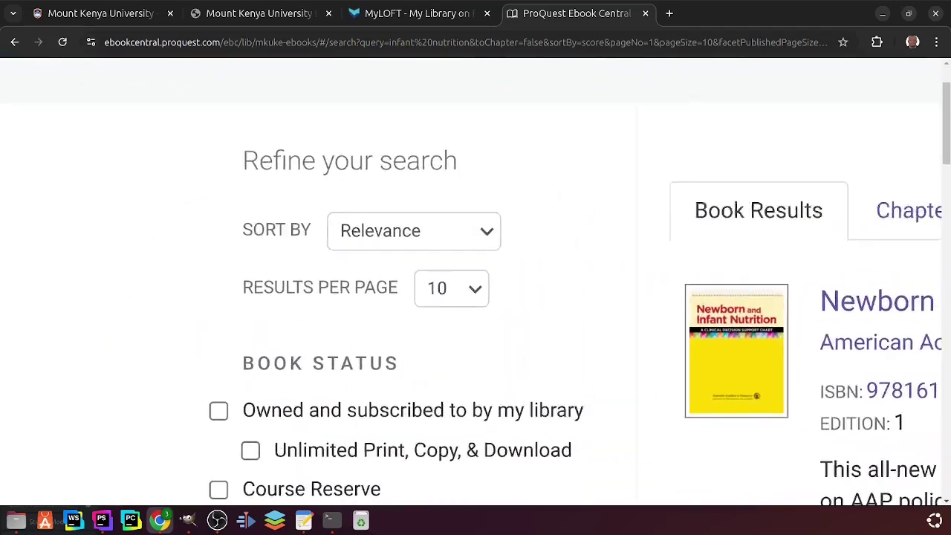
pyautogui.scroll(2, 256, 200)
pyautogui.scroll(1, 256, 199)
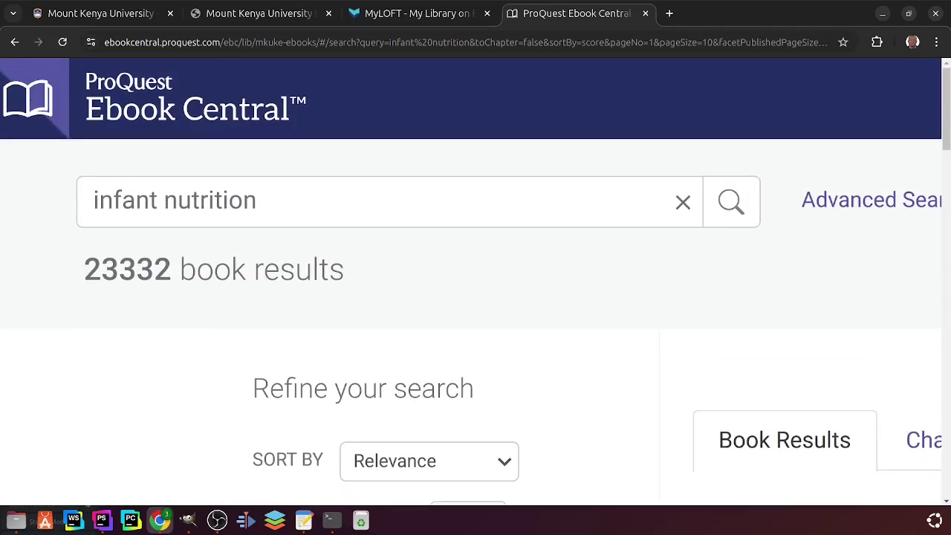
pyautogui.doubleClick(118, 270)
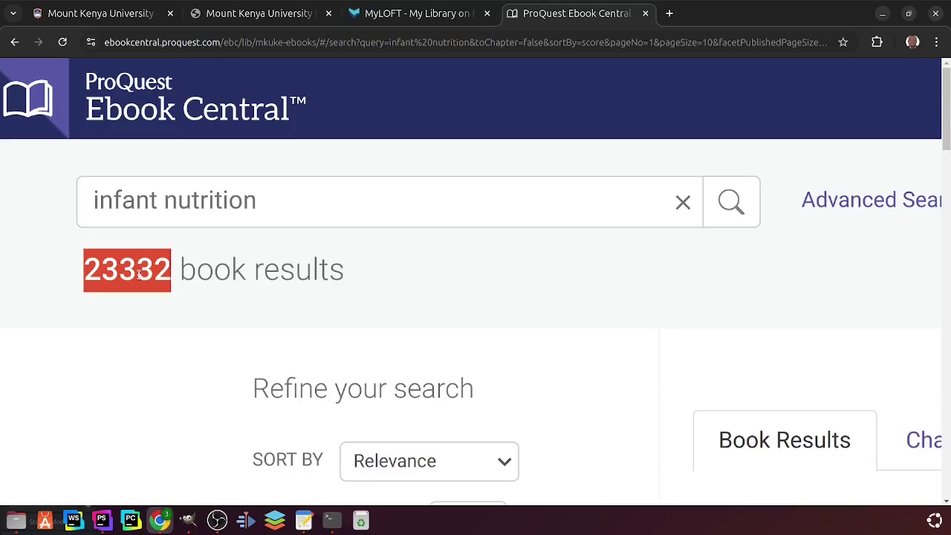
pyautogui.scroll(-5, 245, 305)
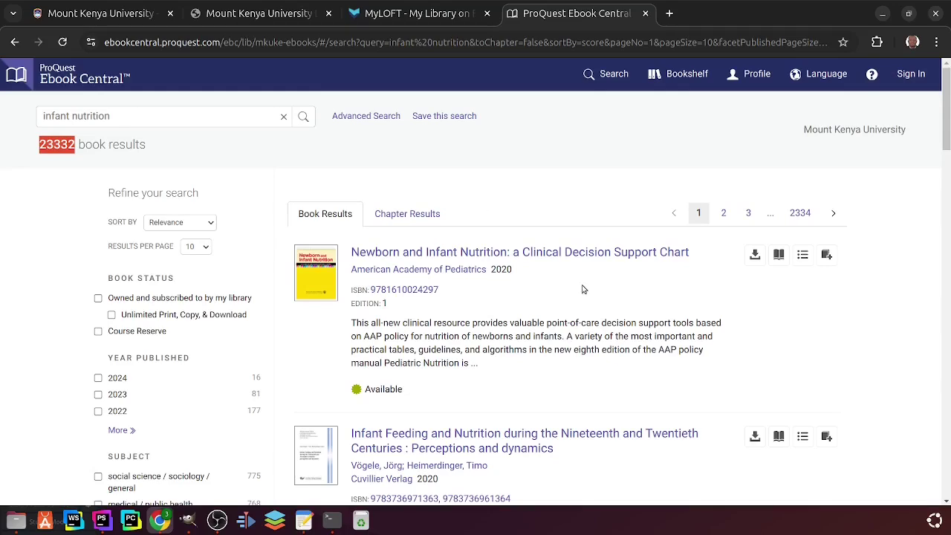
pyautogui.scroll(-7, 578, 298)
pyautogui.scroll(-5, 583, 289)
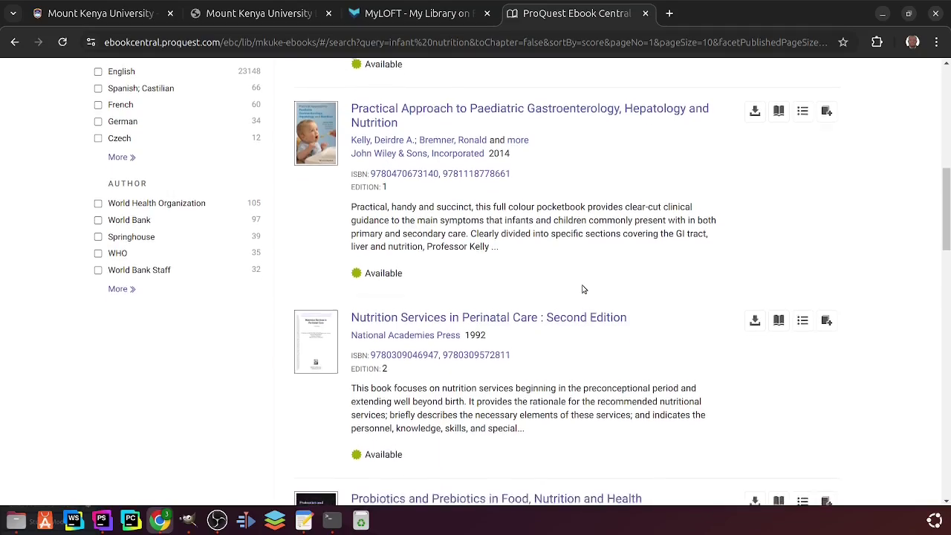
pyautogui.scroll(-1, 584, 289)
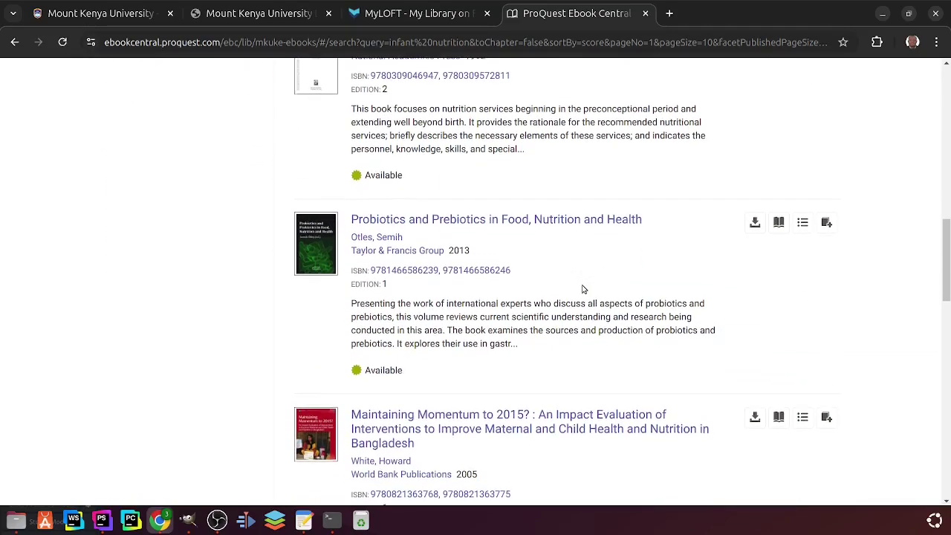
pyautogui.scroll(-1, 590, 284)
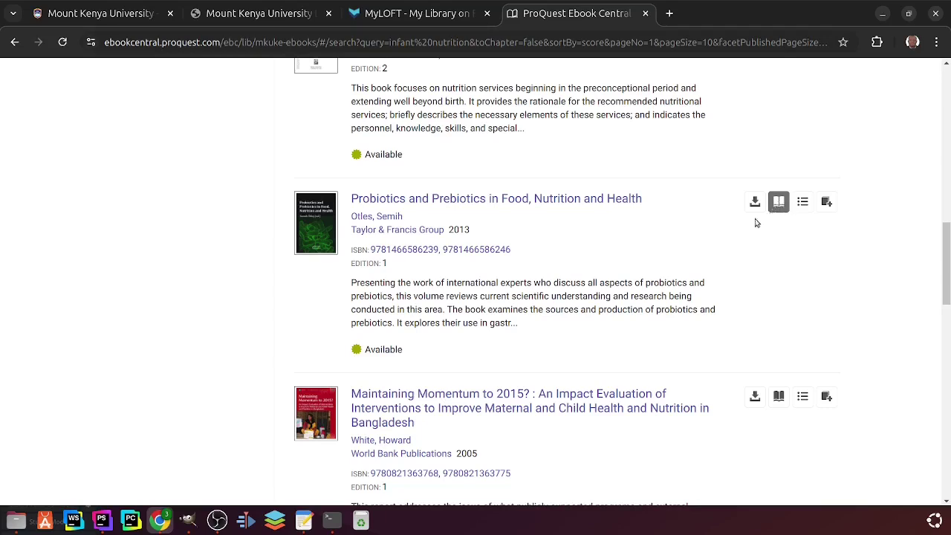
# - Open the details of "Probiotics and Prebiotics in Food, Nutrition and Health" and start reading the book online
pyautogui.click(471, 200)
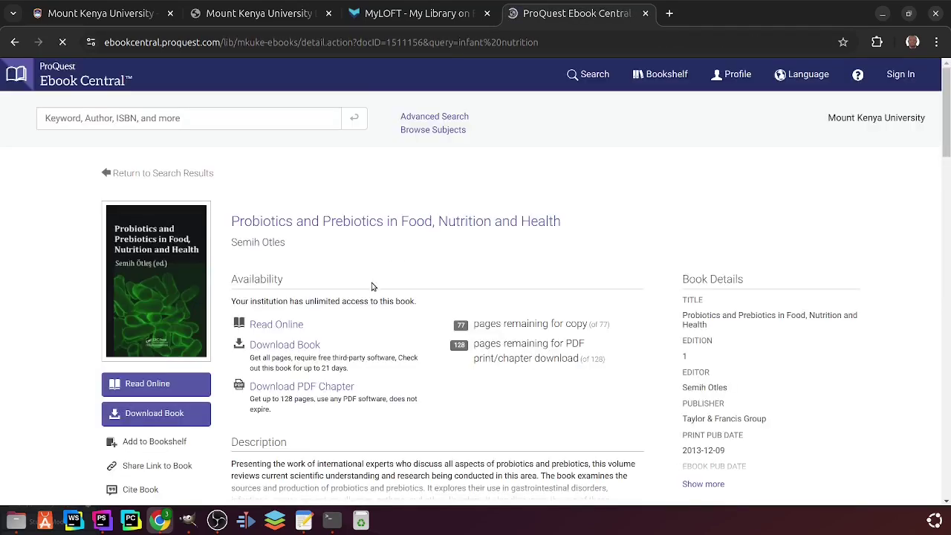
pyautogui.scroll(-3, 373, 286)
pyautogui.scroll(-4, 373, 287)
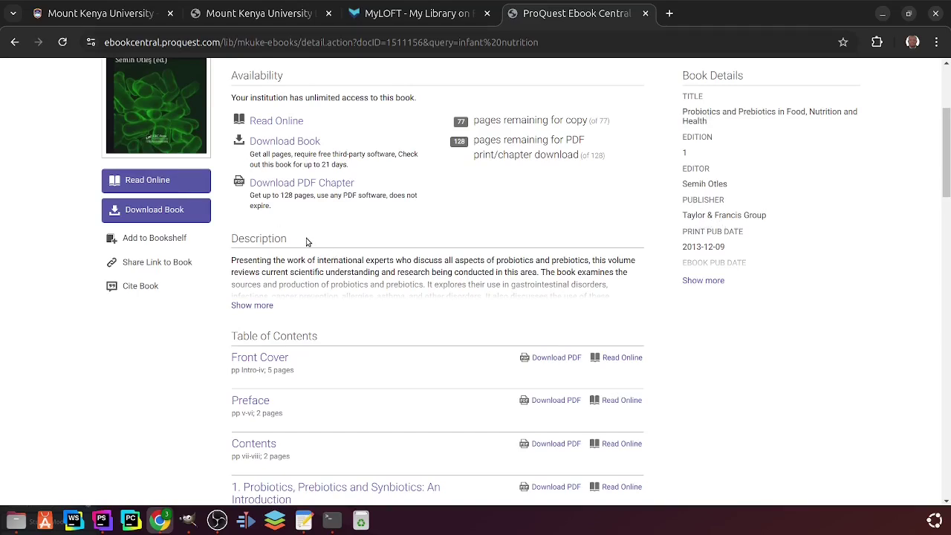
pyautogui.click(163, 182)
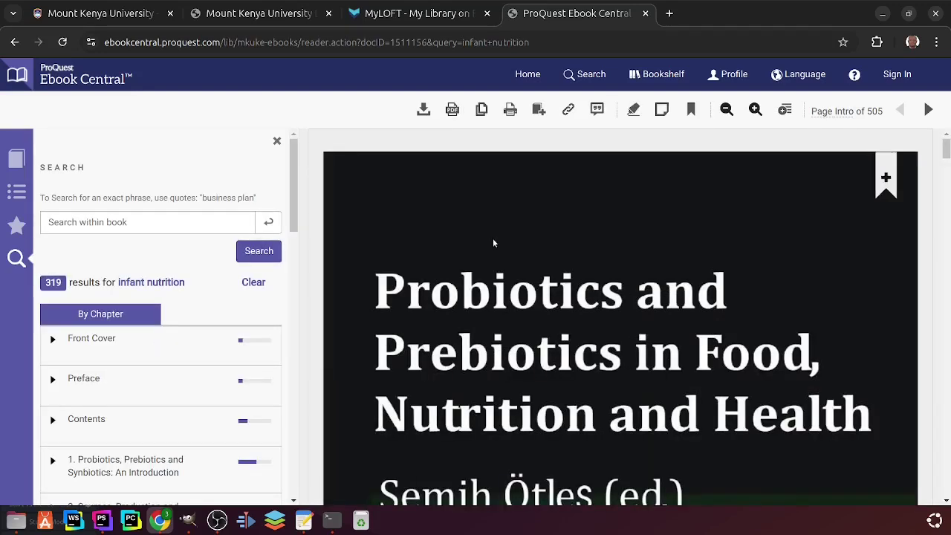
pyautogui.scroll(-3, 675, 496)
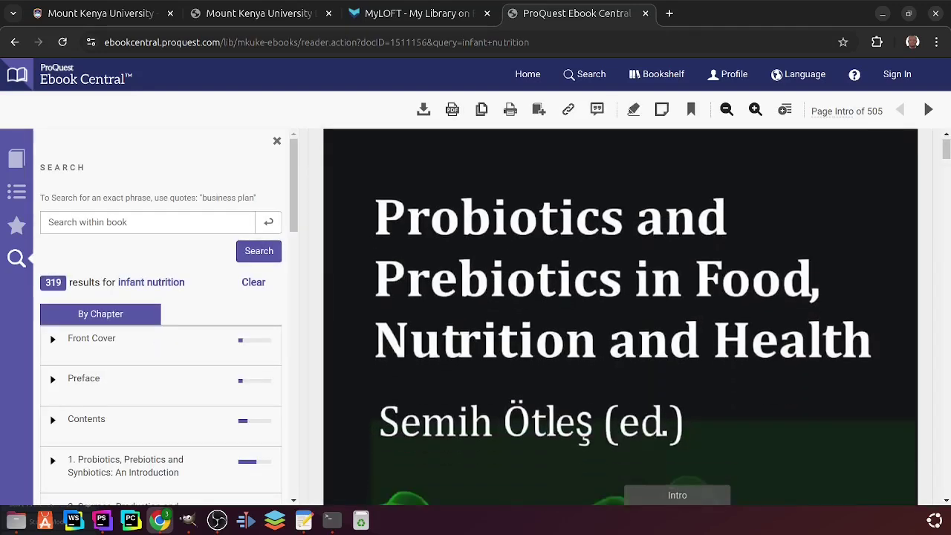
pyautogui.scroll(3, 675, 496)
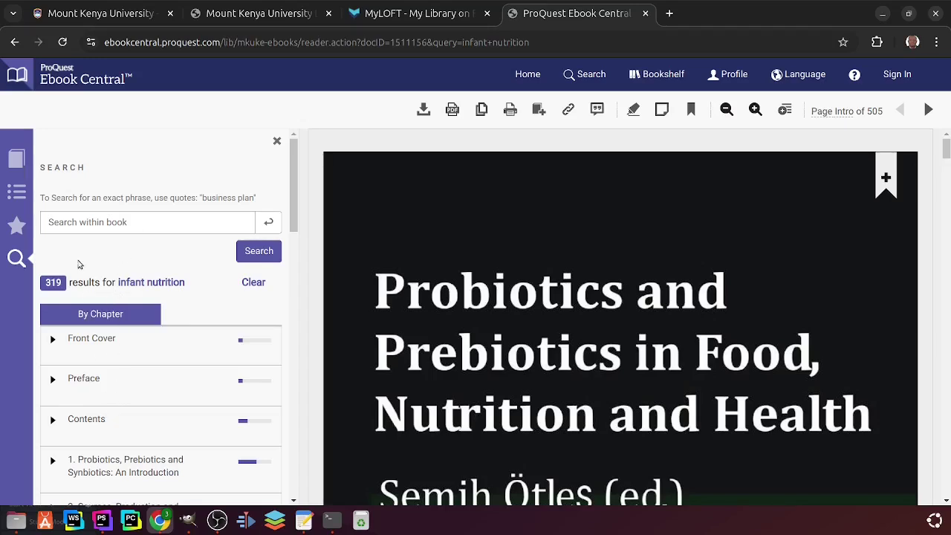
# - Look at the book's details and table of contents, hide them, and browse the opening pages
pyautogui.click(18, 196)
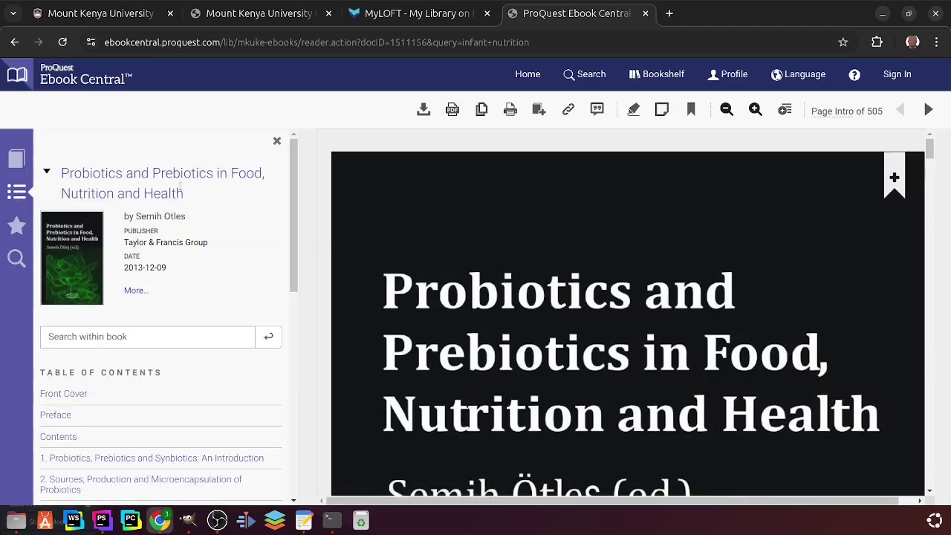
pyautogui.click(276, 144)
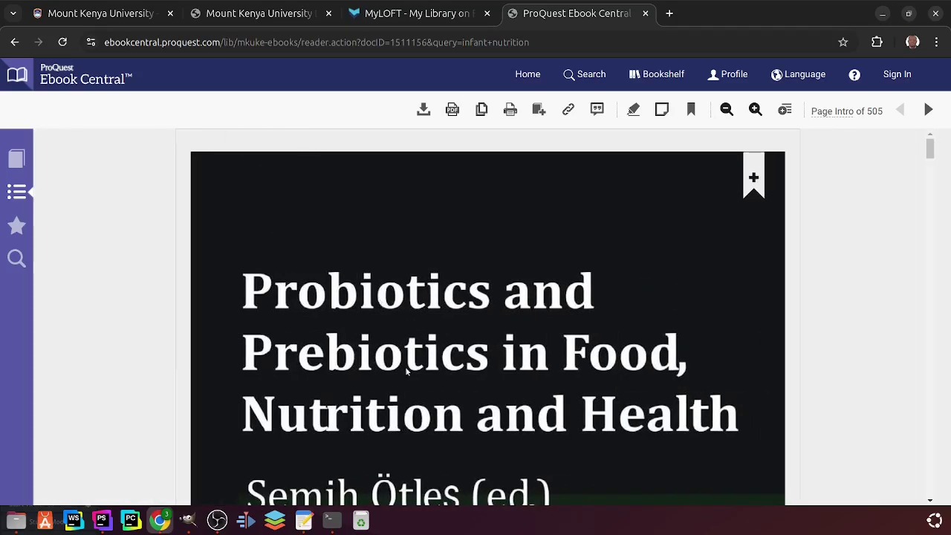
pyautogui.scroll(-10, 407, 372)
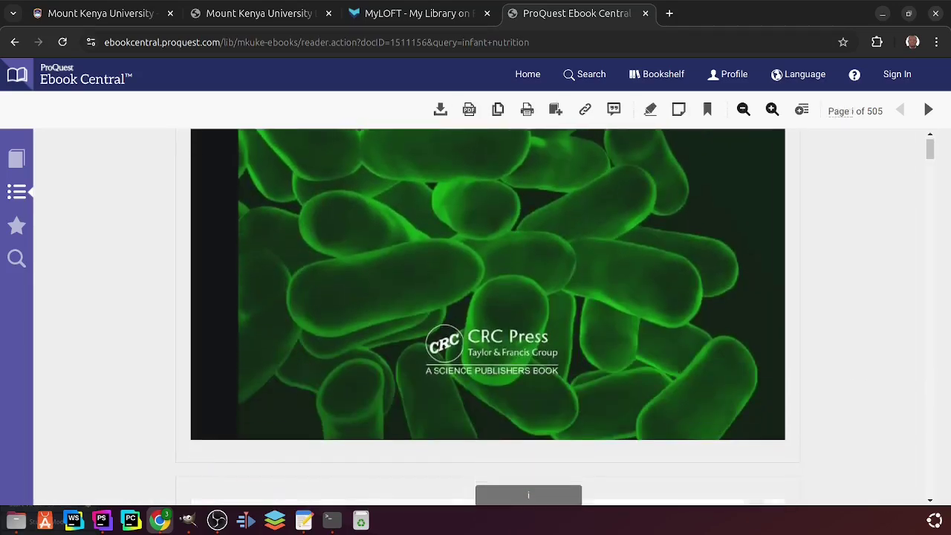
pyautogui.scroll(-3, 528, 475)
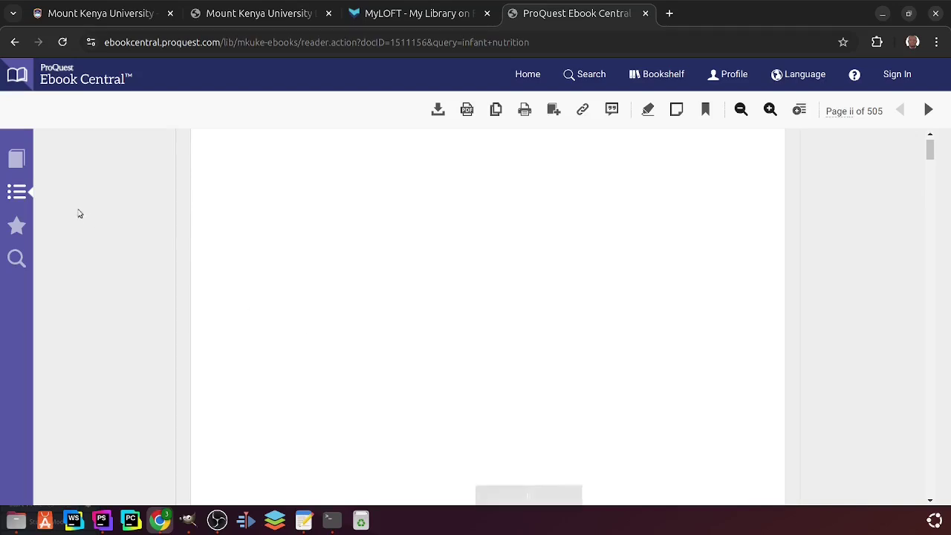
# - Open chapter 12, "Probiotics and Prebiotics and the Gut Microbiota", from the table of contents and request its PDF chapter download
pyautogui.click(17, 194)
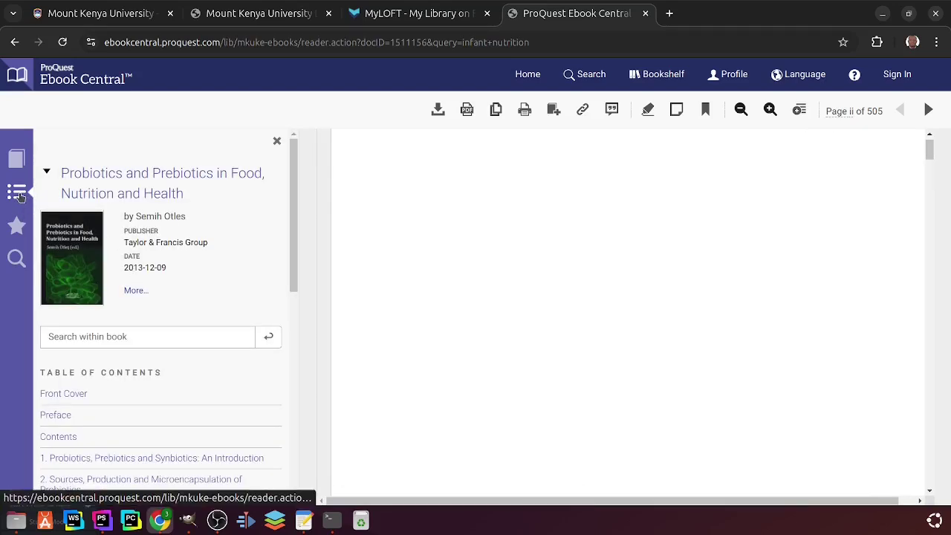
pyautogui.scroll(-5, 199, 314)
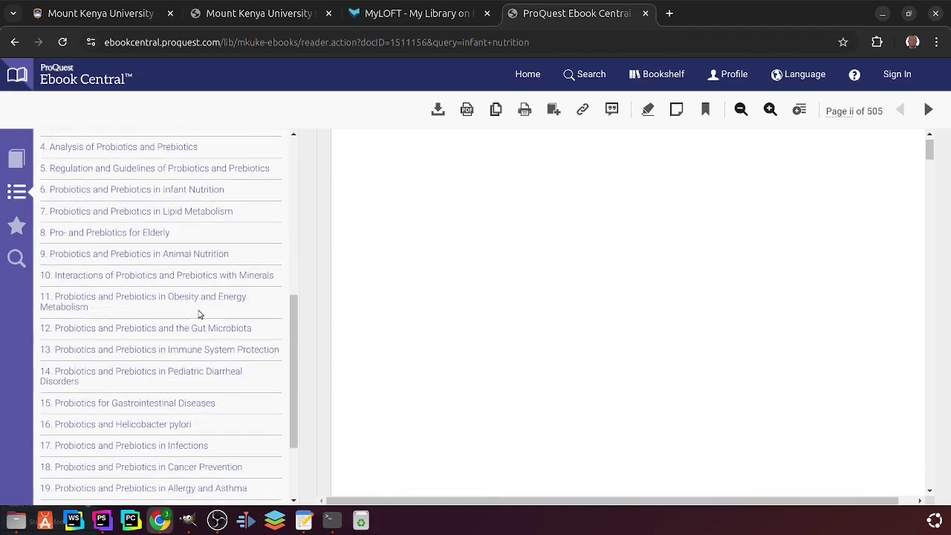
pyautogui.click(91, 333)
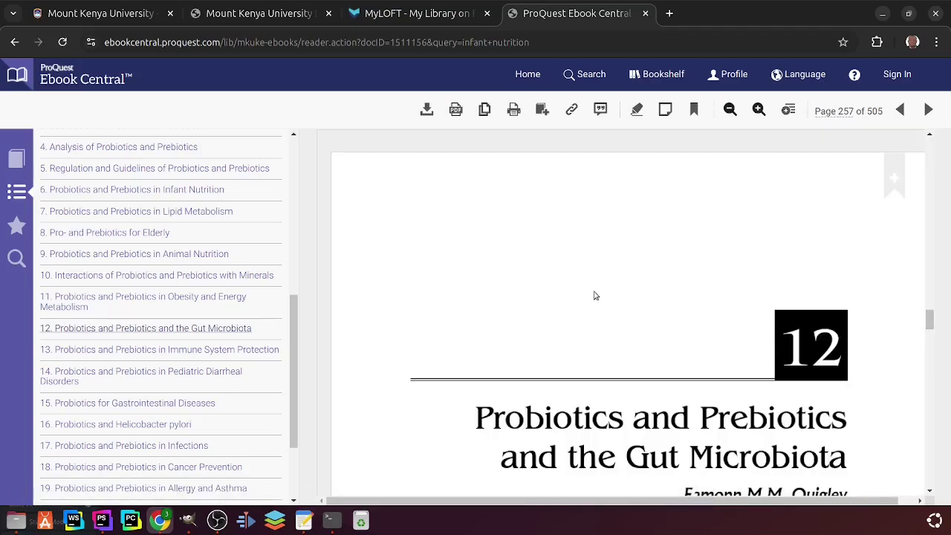
pyautogui.scroll(-8, 583, 364)
pyautogui.scroll(5, 577, 370)
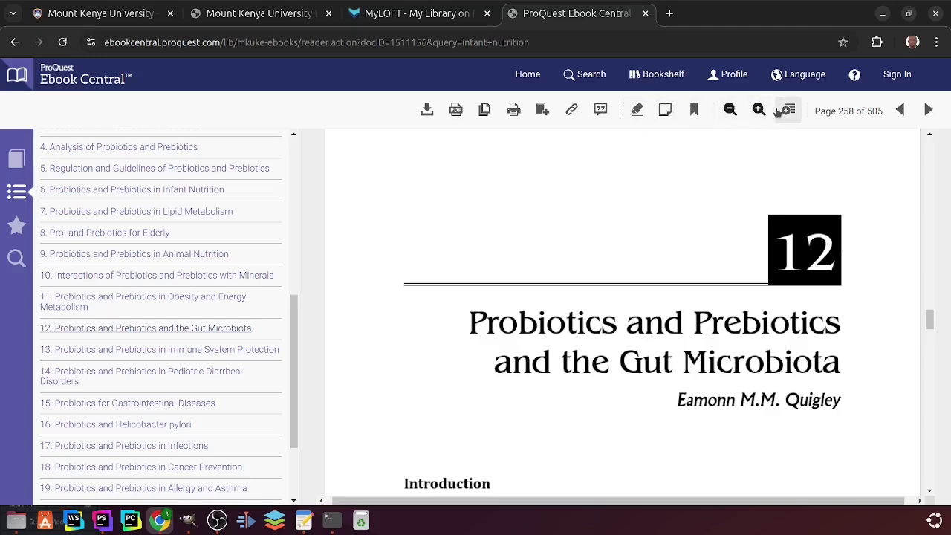
pyautogui.click(456, 114)
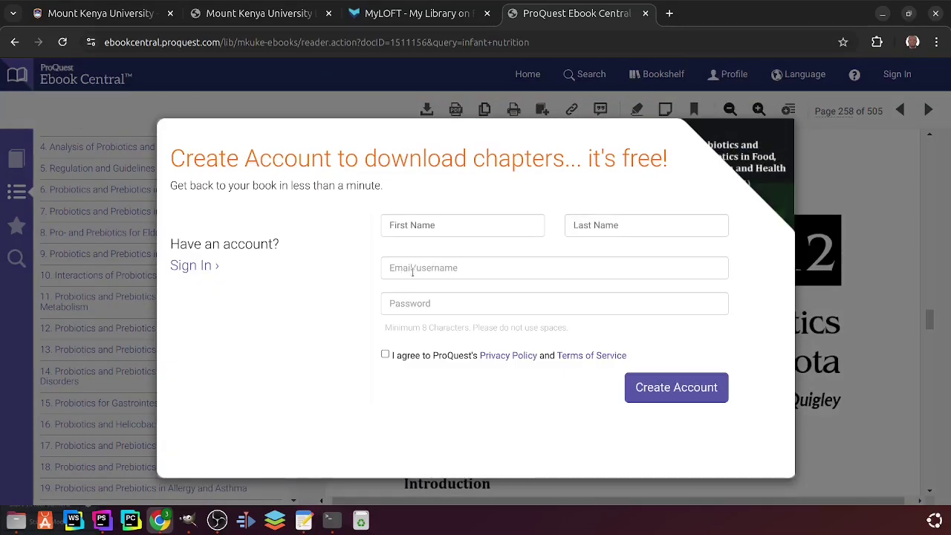
# - Review the name, e-mail, password and terms agreement fields of the account creation form
pyautogui.click(453, 228)
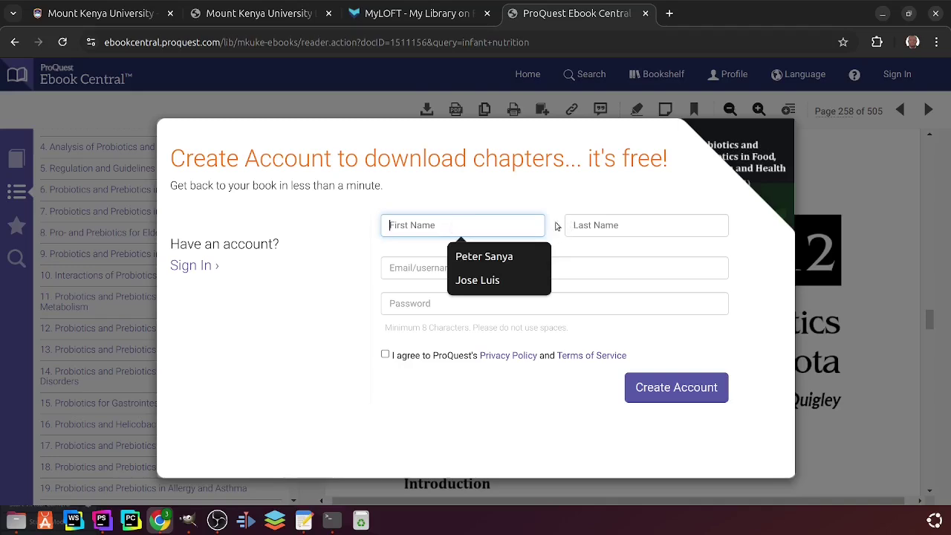
pyautogui.click(608, 225)
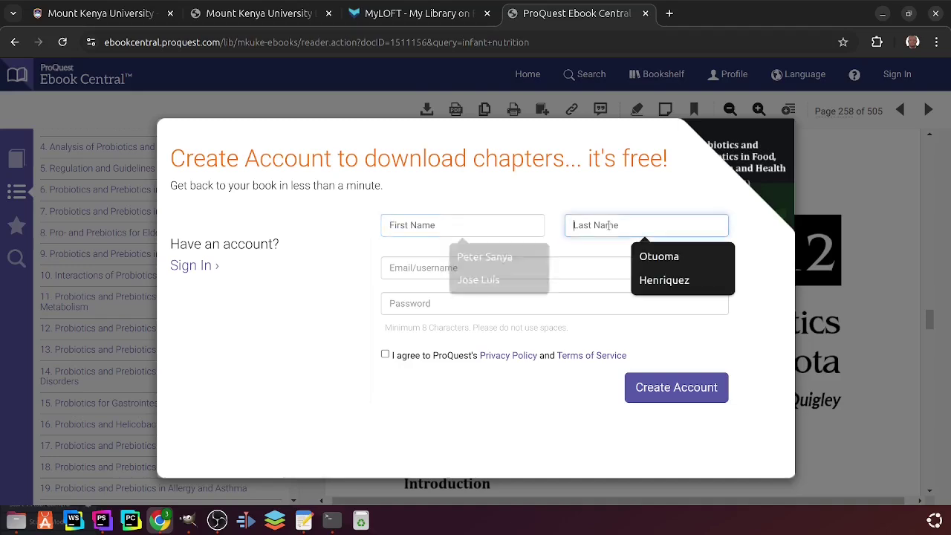
pyautogui.click(448, 270)
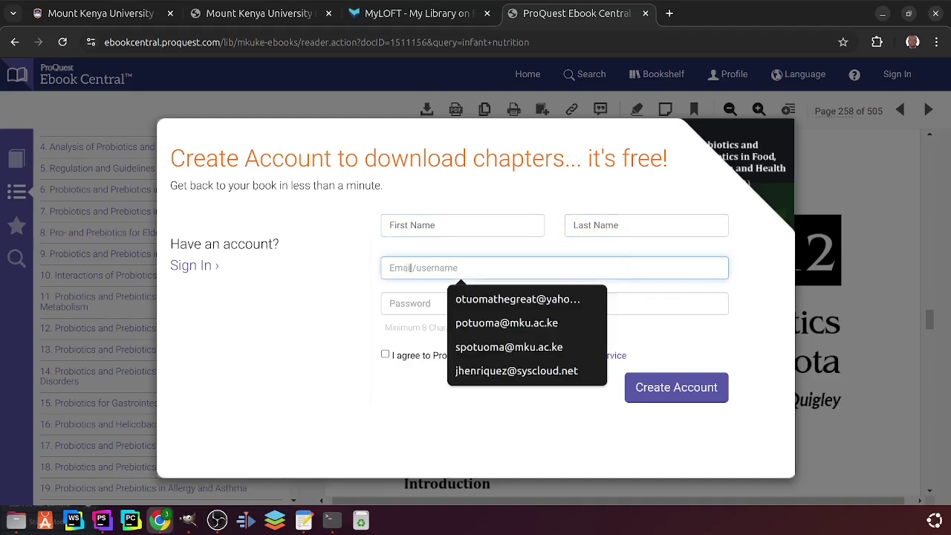
pyautogui.click(394, 303)
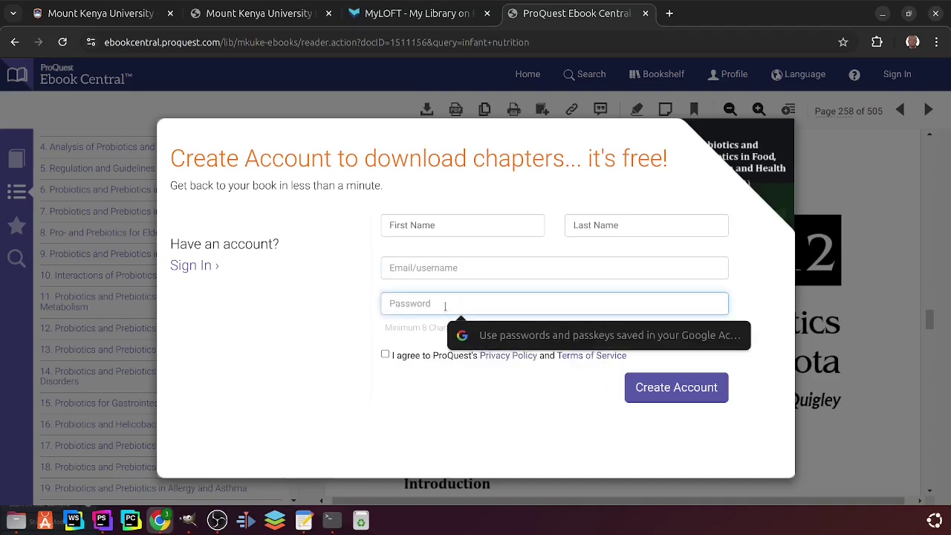
pyautogui.click(384, 353)
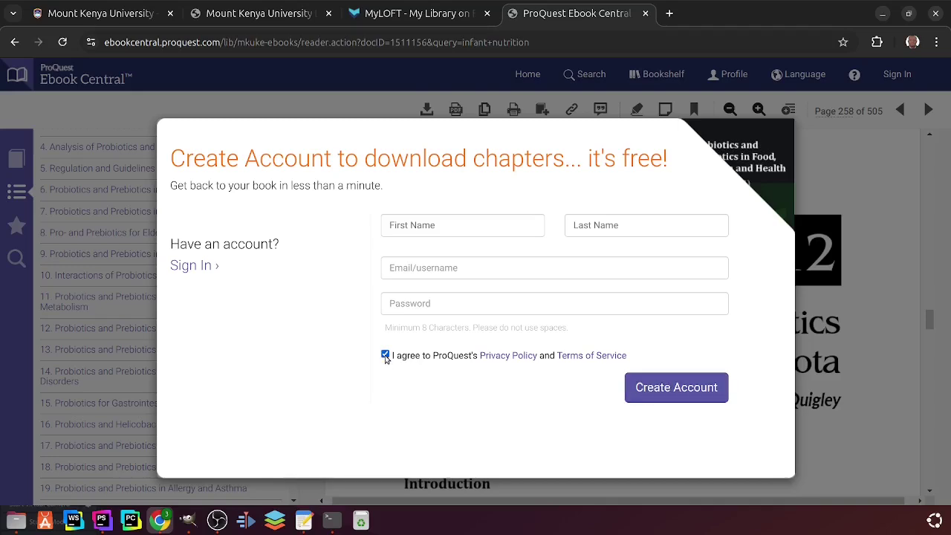
pyautogui.click(385, 357)
# - Sign in to Ebook Central with the existing account's e-mail address and password to allow chapter downloads
pyautogui.click(204, 269)
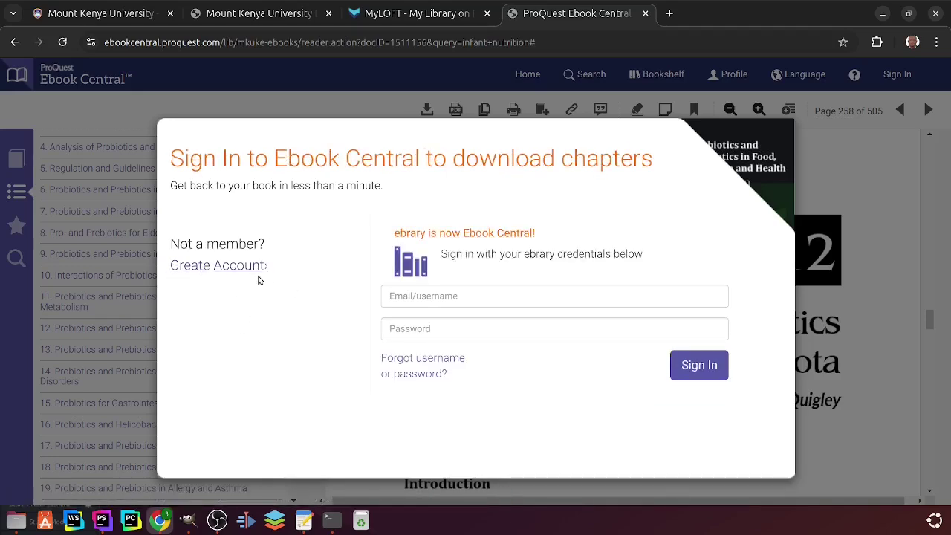
pyautogui.click(414, 298)
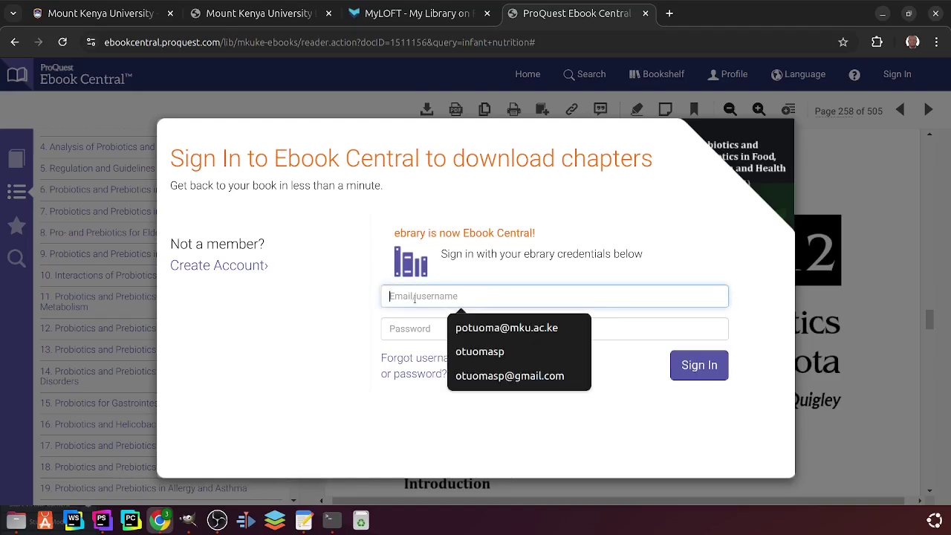
pyautogui.click(499, 327)
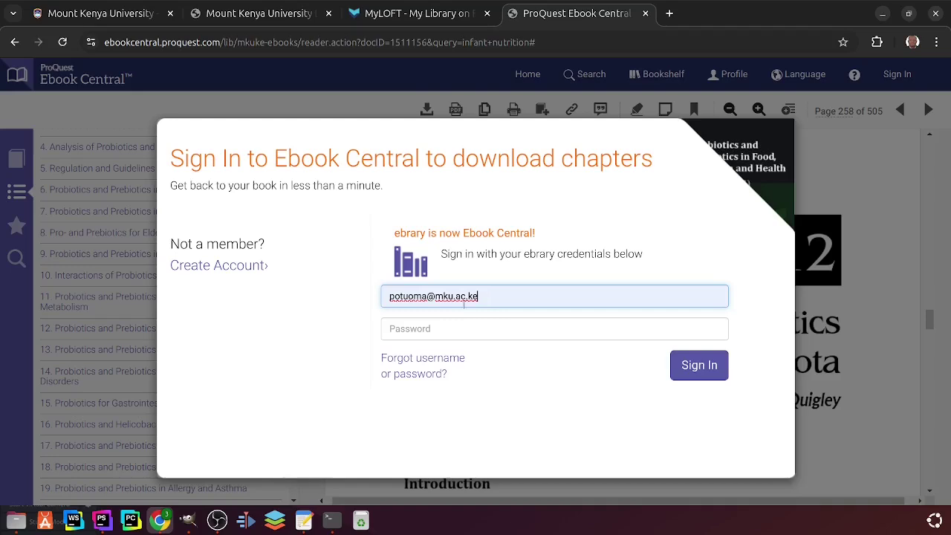
pyautogui.click(422, 330)
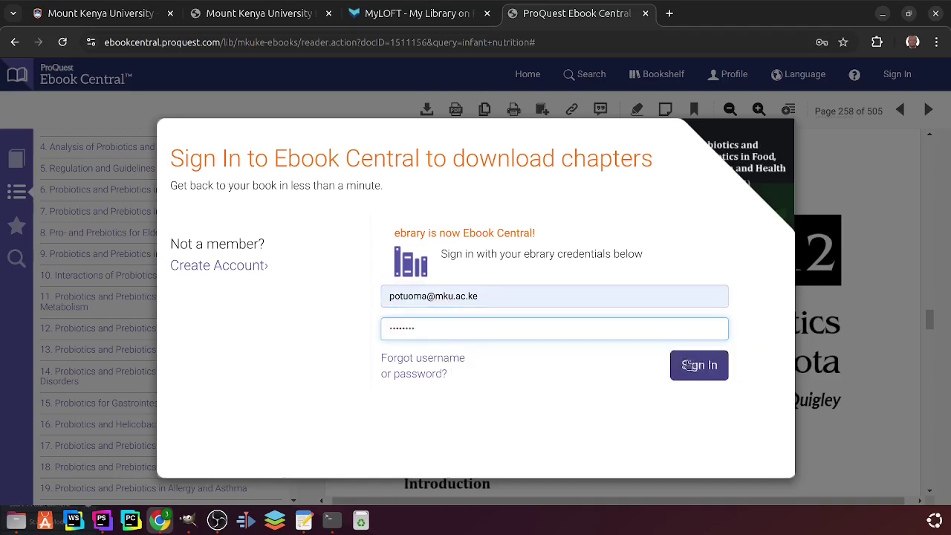
pyautogui.click(696, 369)
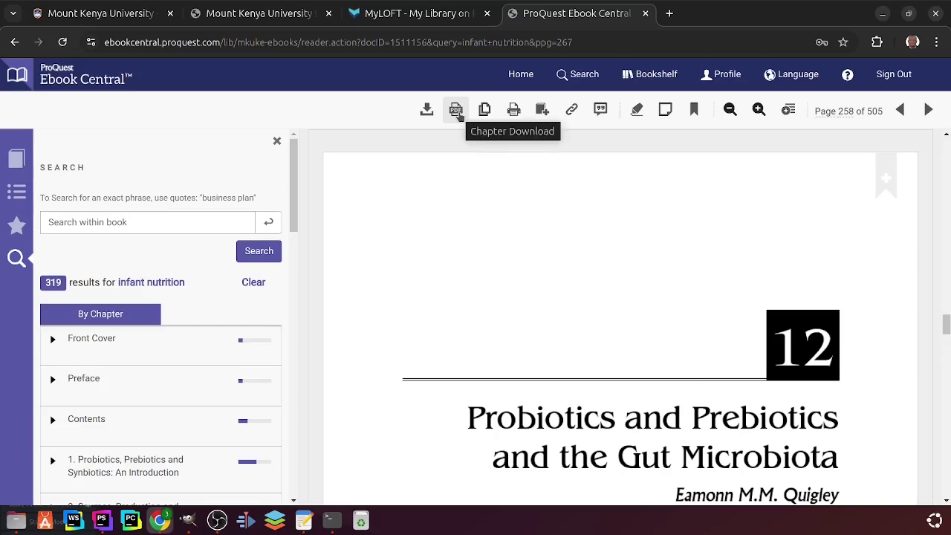
# - Download the current chapter, chapter 12, as a PDF with the APA citation style
pyautogui.click(456, 111)
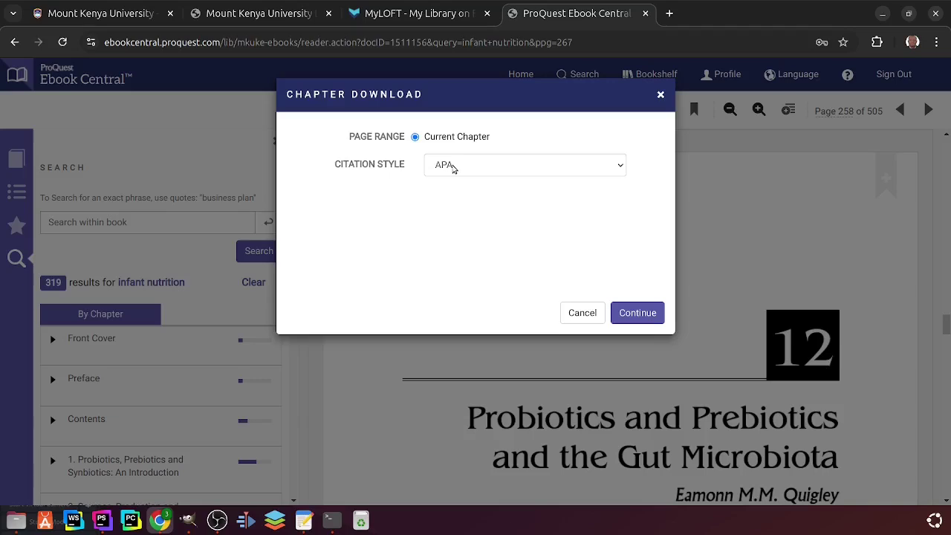
pyautogui.click(454, 168)
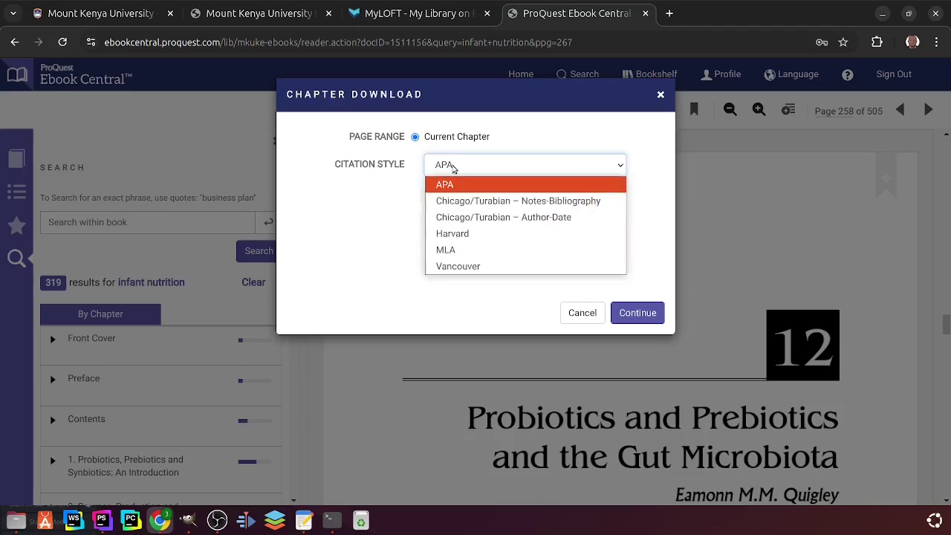
pyautogui.click(457, 251)
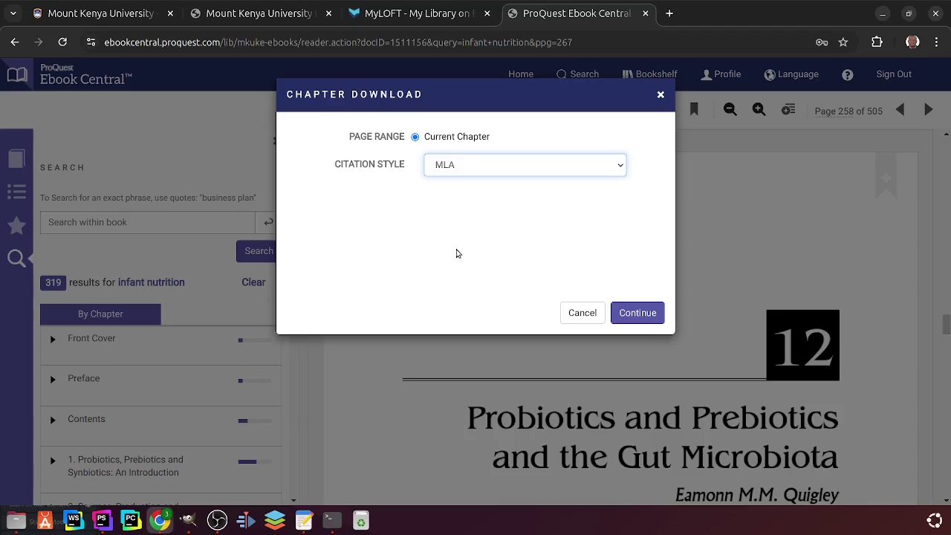
pyautogui.click(493, 175)
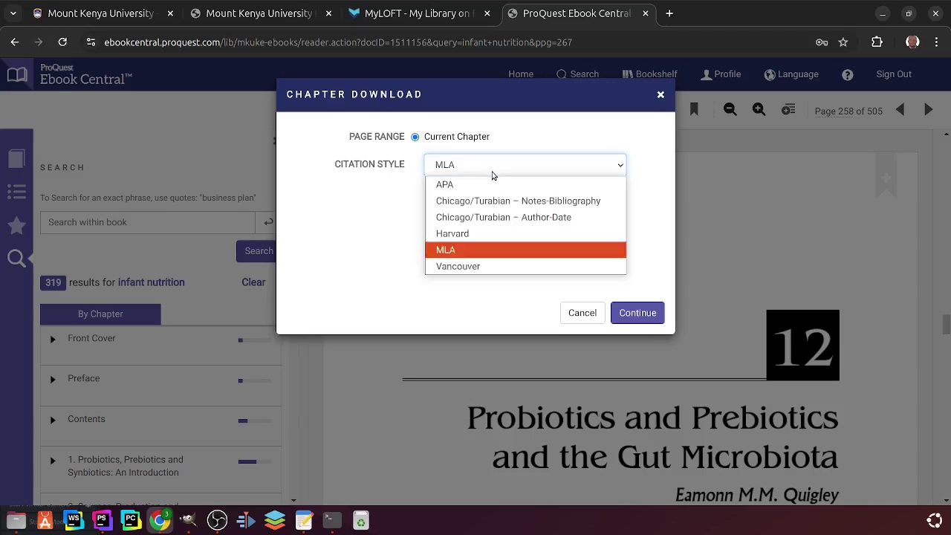
pyautogui.click(446, 185)
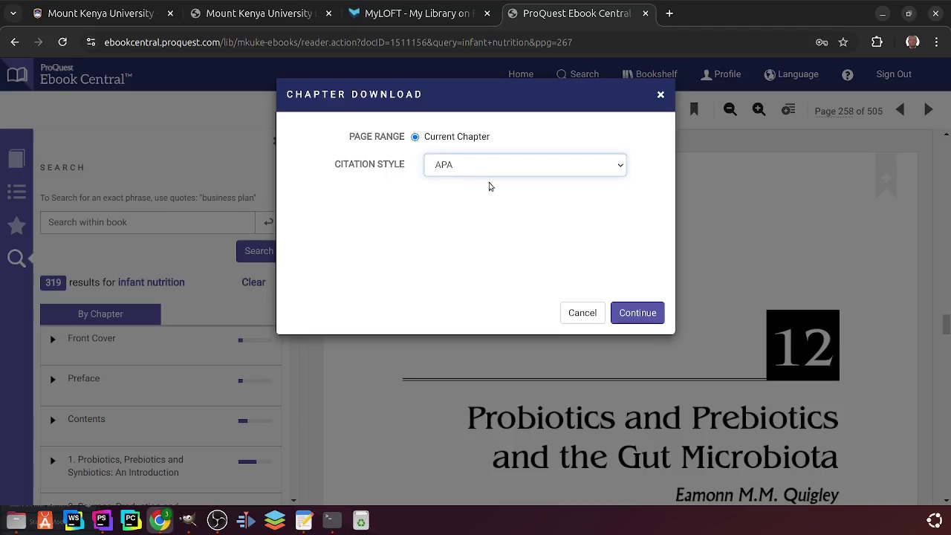
pyautogui.click(643, 314)
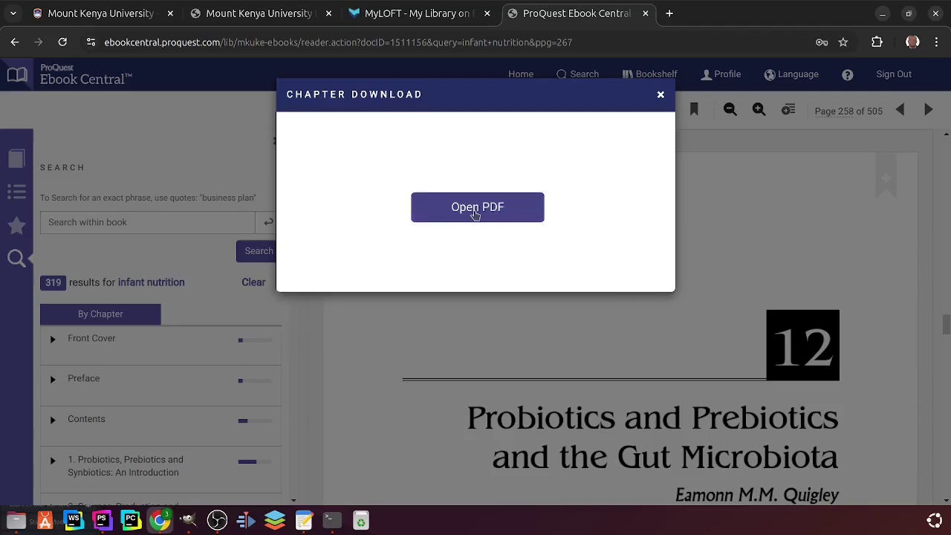
pyautogui.click(476, 211)
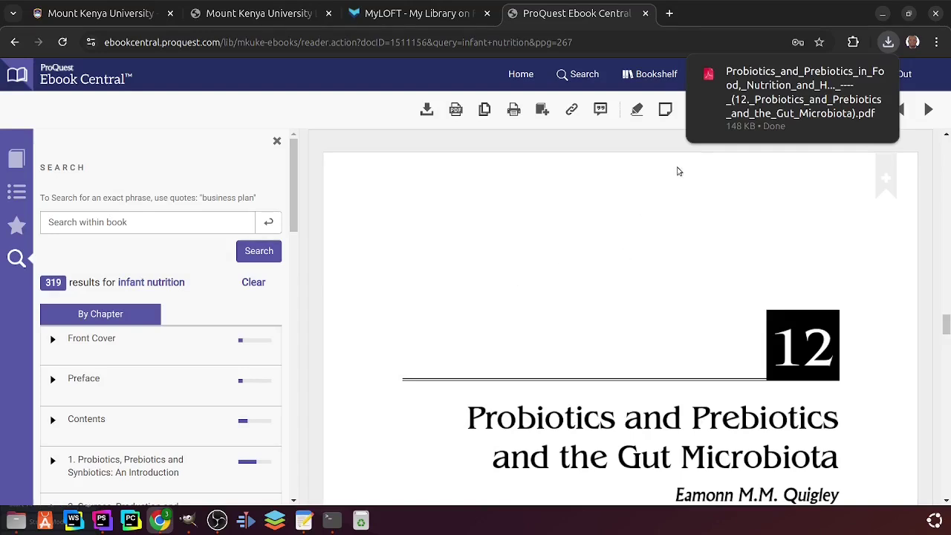
# - Open the downloaded chapter 12 PDF, check its page count, and close it
pyautogui.click(802, 109)
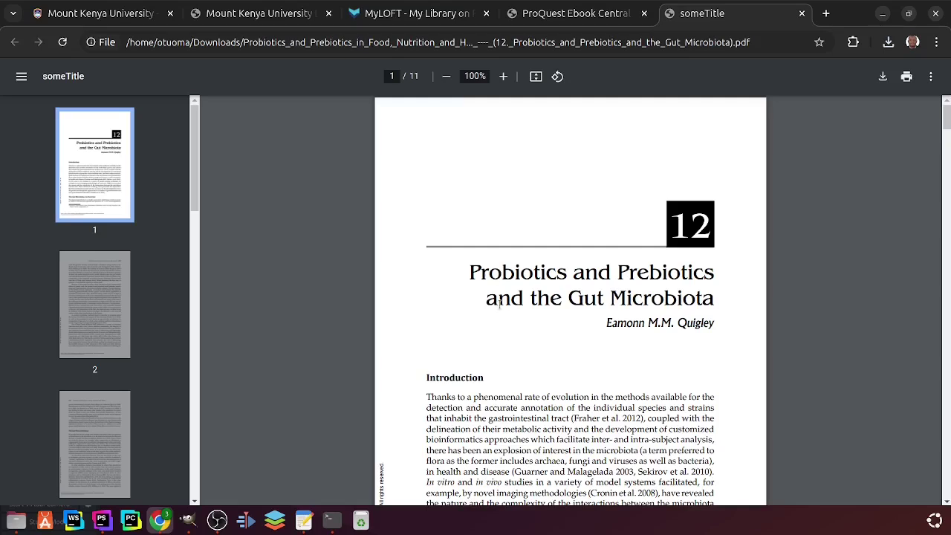
pyautogui.doubleClick(413, 77)
pyautogui.click(802, 14)
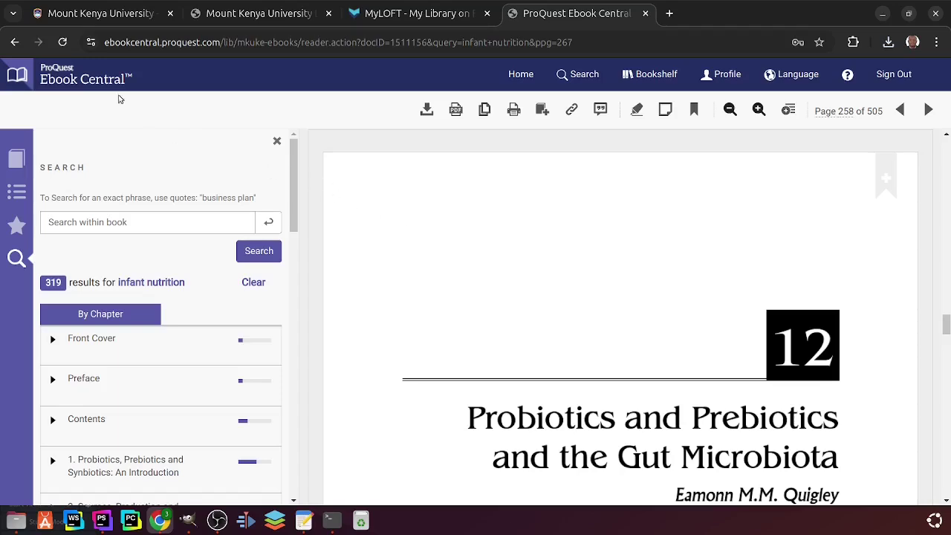
# - Return to the "infant nutrition" search results and check the number of books found
pyautogui.click(14, 43)
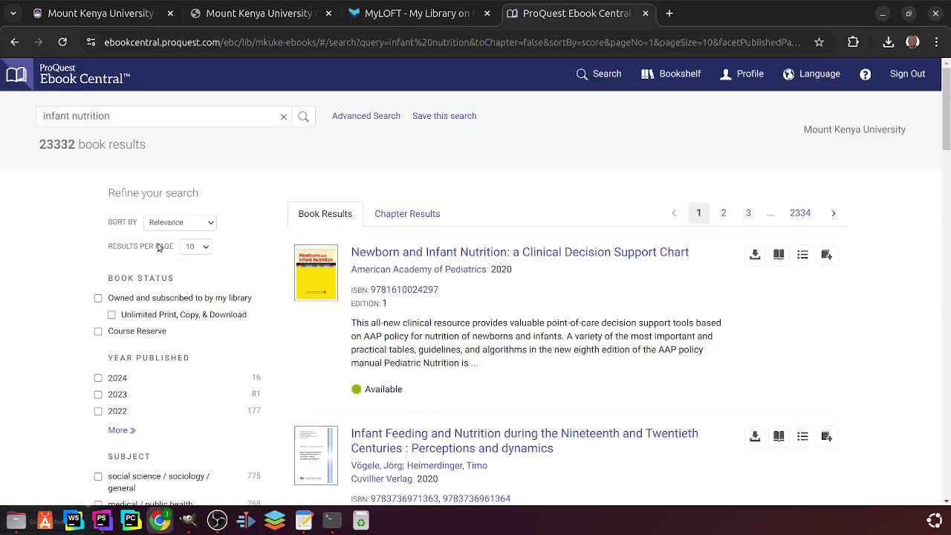
pyautogui.doubleClick(52, 144)
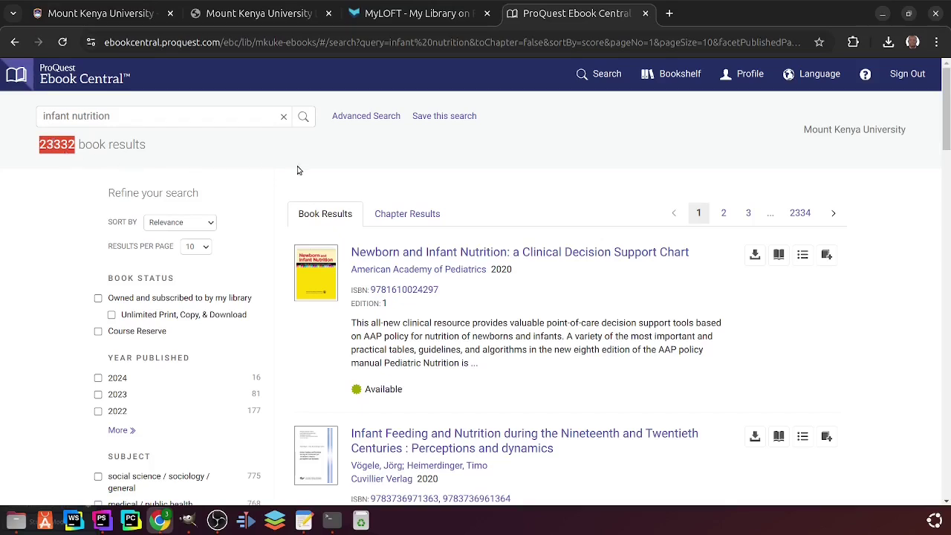
pyautogui.click(417, 190)
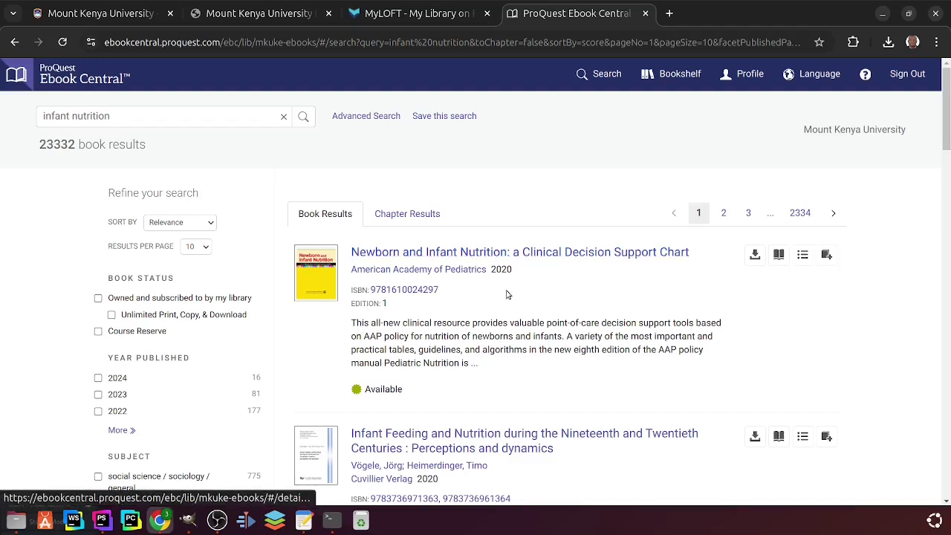
# - Add "Newborn and Infant Nutrition: a Clinical Decision Support Chart" to the bookshelf in a new folder named "Infant nutrition"
pyautogui.click(827, 256)
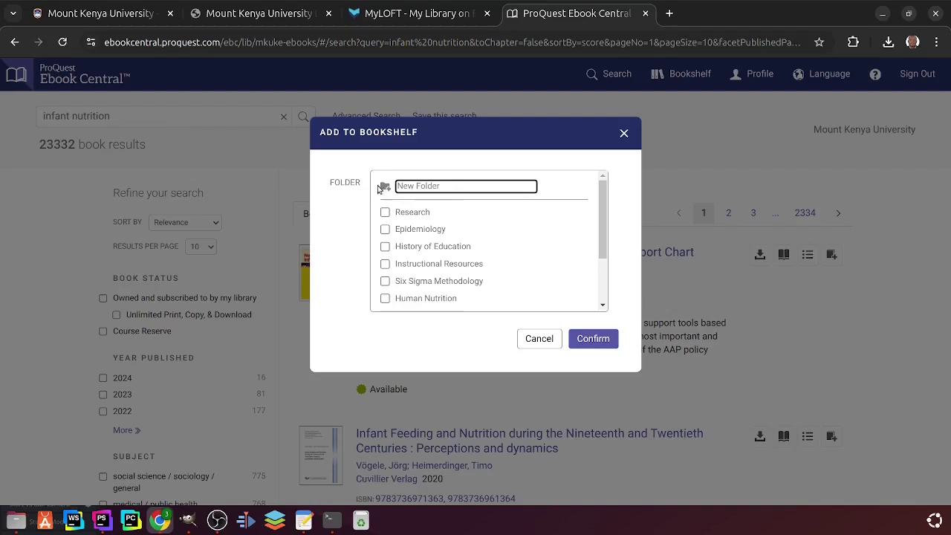
pyautogui.click(433, 187)
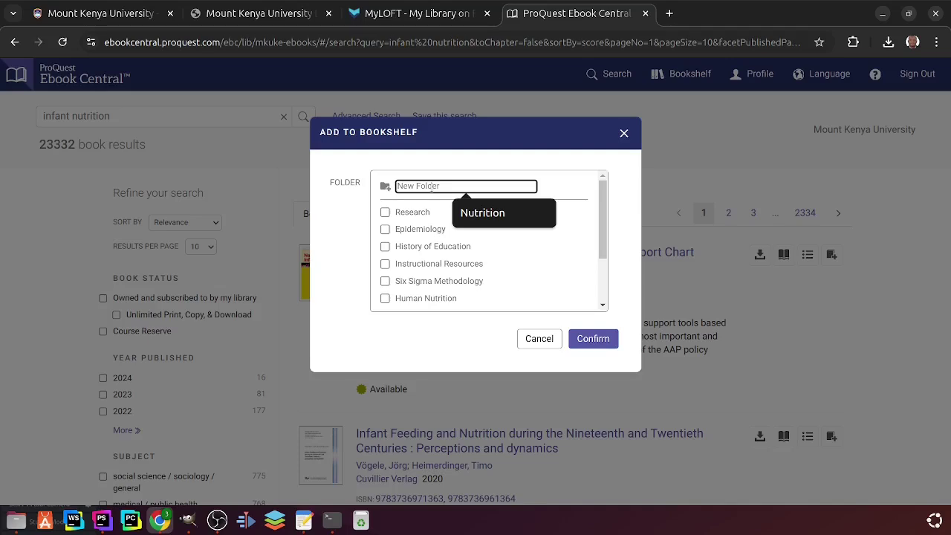
pyautogui.write('I')
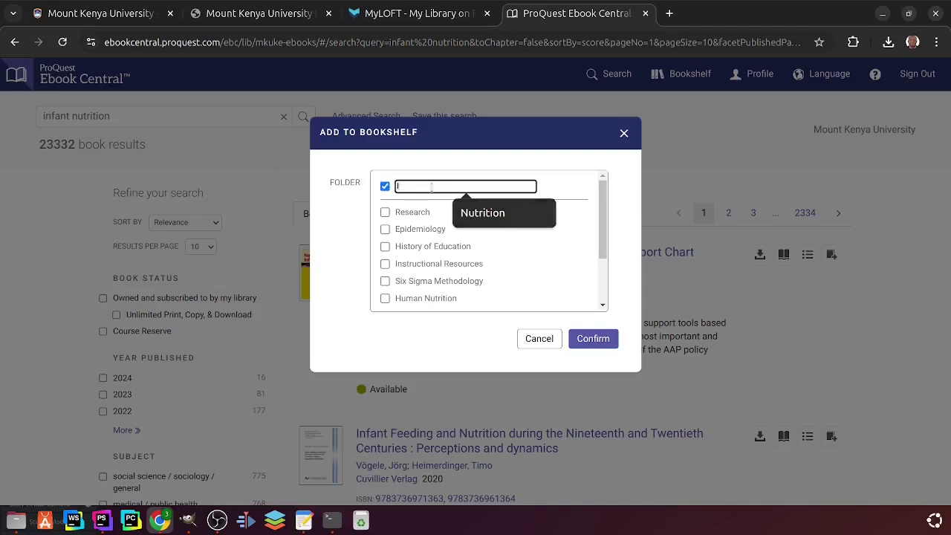
pyautogui.write('nfant nutri')
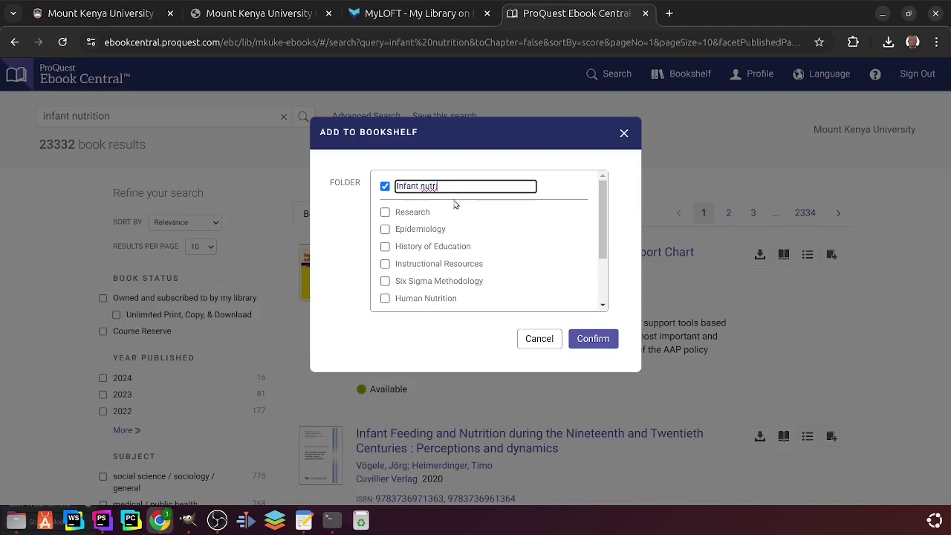
pyautogui.write('tion')
pyautogui.click(599, 340)
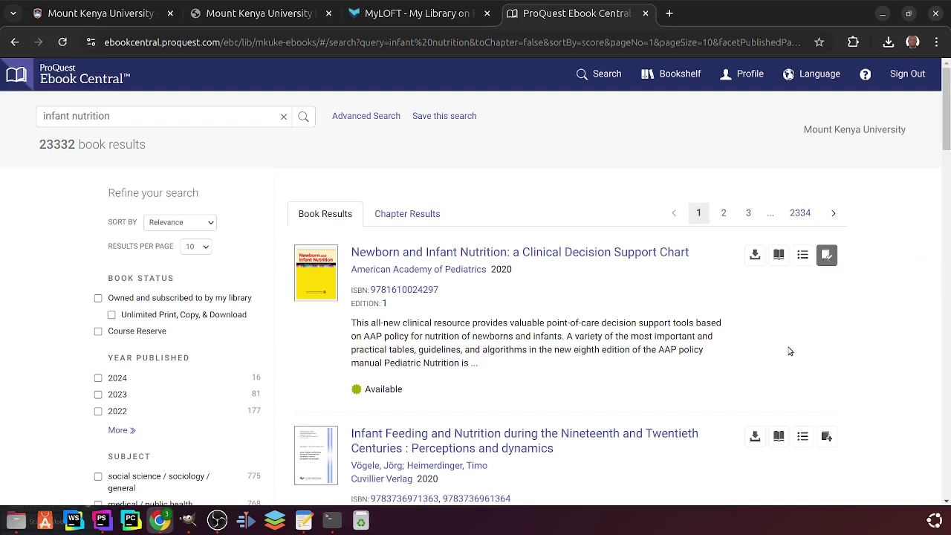
# - Add "Infant Feeding and Nutrition during the Nineteenth and Twentieth Centuries" to the Infant nutrition bookshelf folder
pyautogui.scroll(-4, 789, 355)
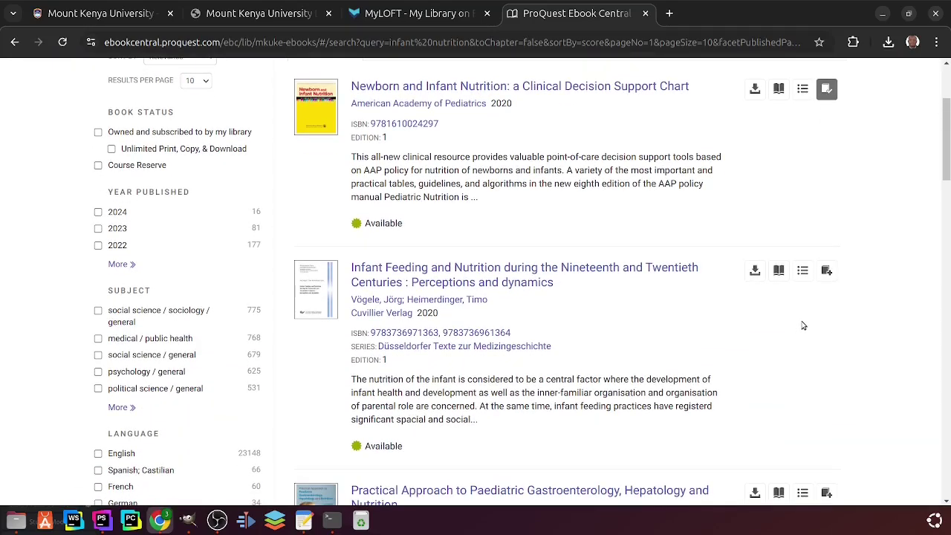
pyautogui.click(827, 272)
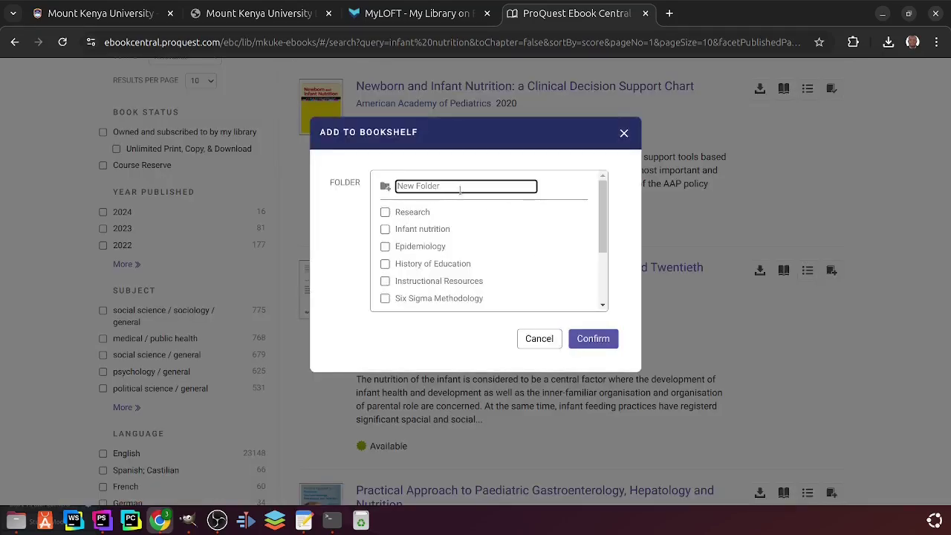
pyautogui.click(385, 229)
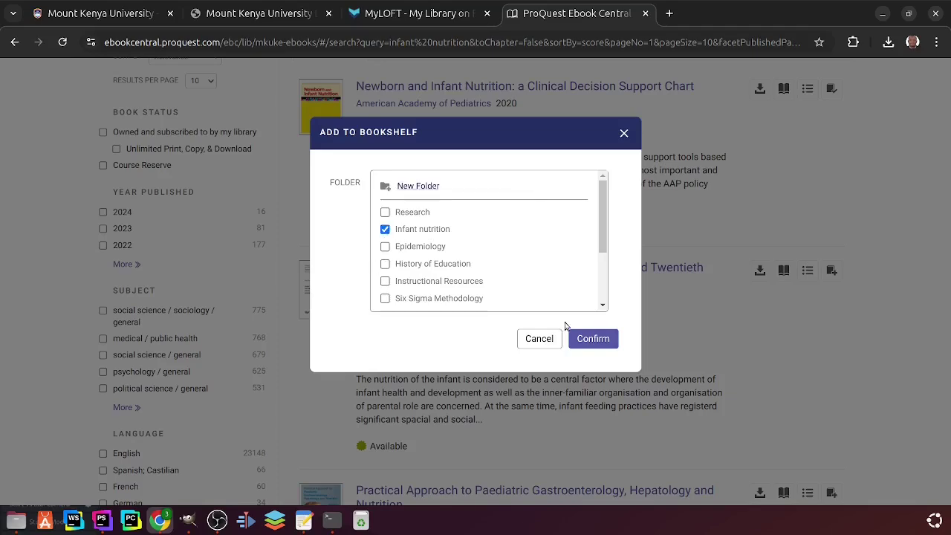
pyautogui.click(592, 338)
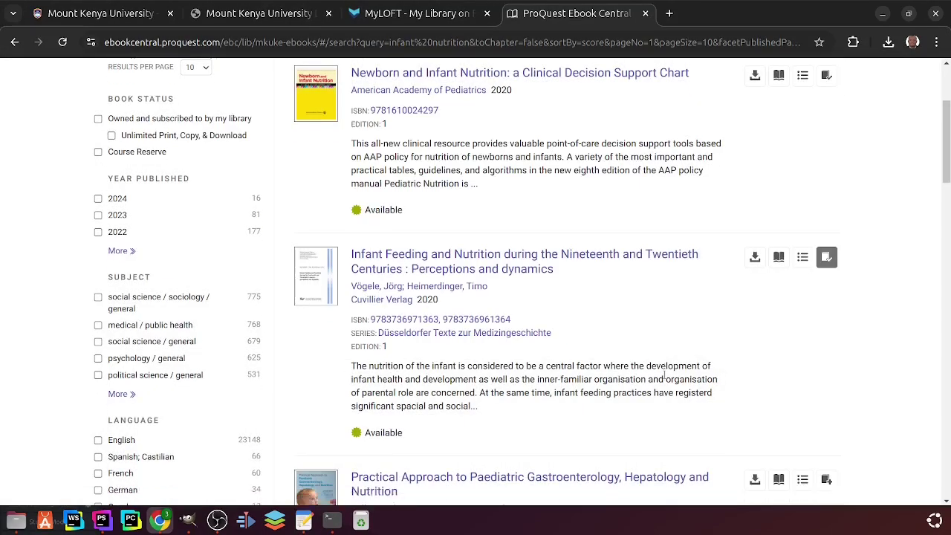
# - Add "Practical Approach to Paediatric Gastroenterology, Hepatology and Nutrition" to the Infant nutrition bookshelf folder
pyautogui.scroll(-5, 747, 306)
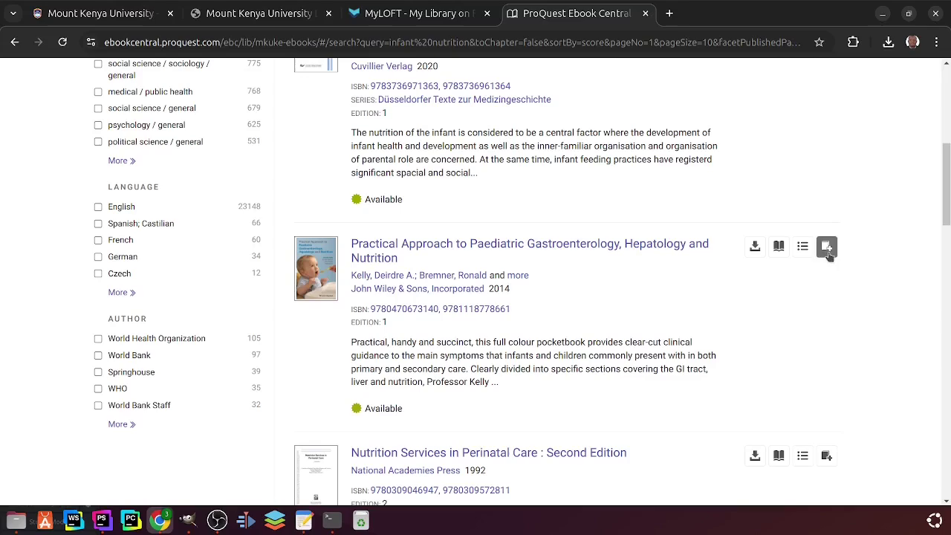
pyautogui.click(827, 248)
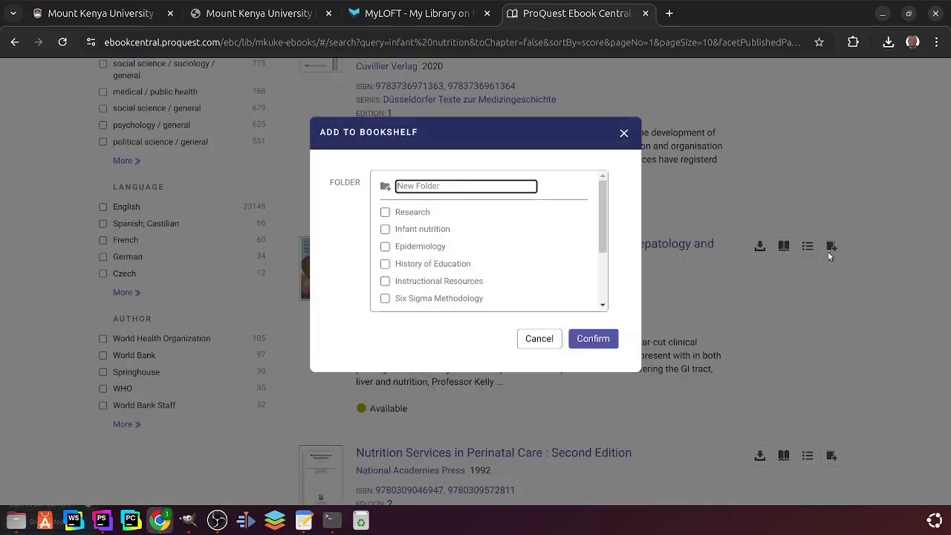
pyautogui.click(385, 230)
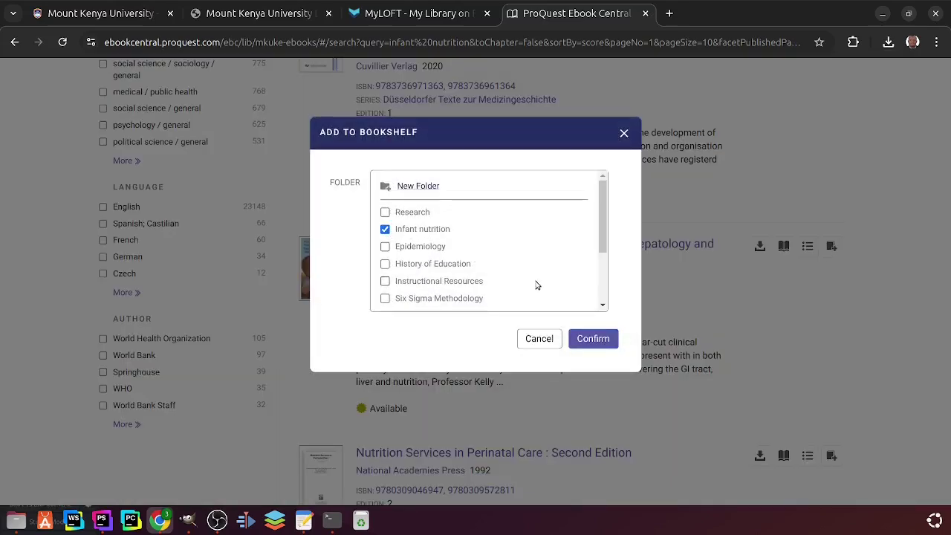
pyautogui.click(592, 339)
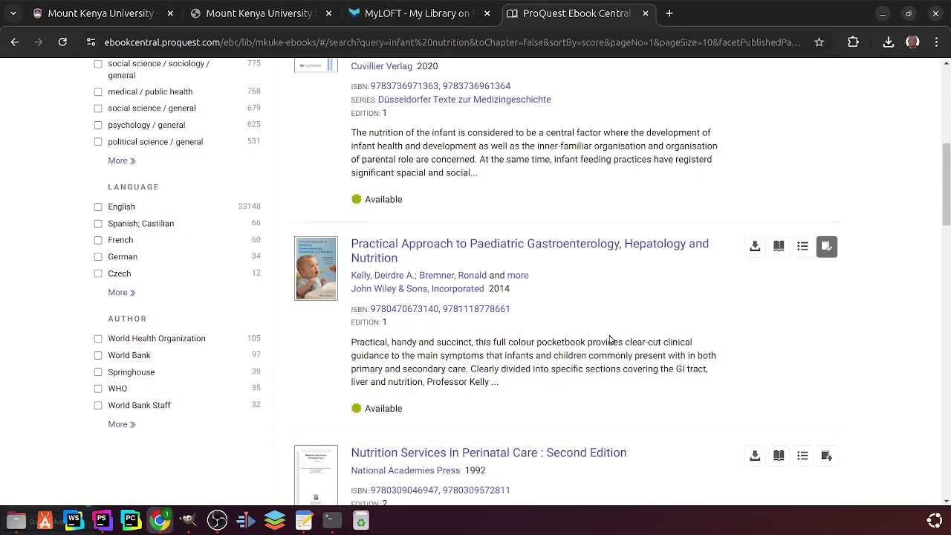
# - Go to the bookshelf and open the Infant nutrition folder to see its saved books
pyautogui.scroll(6, 609, 339)
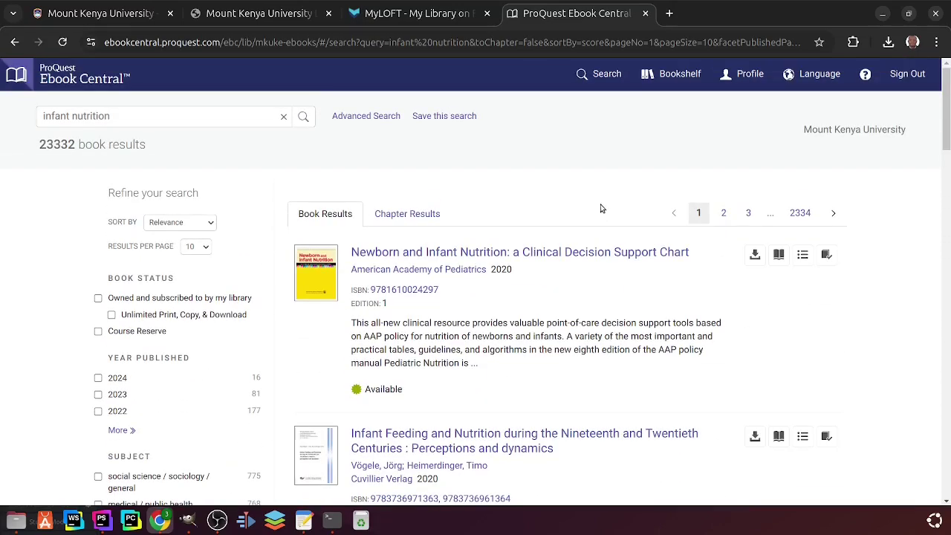
pyautogui.click(660, 80)
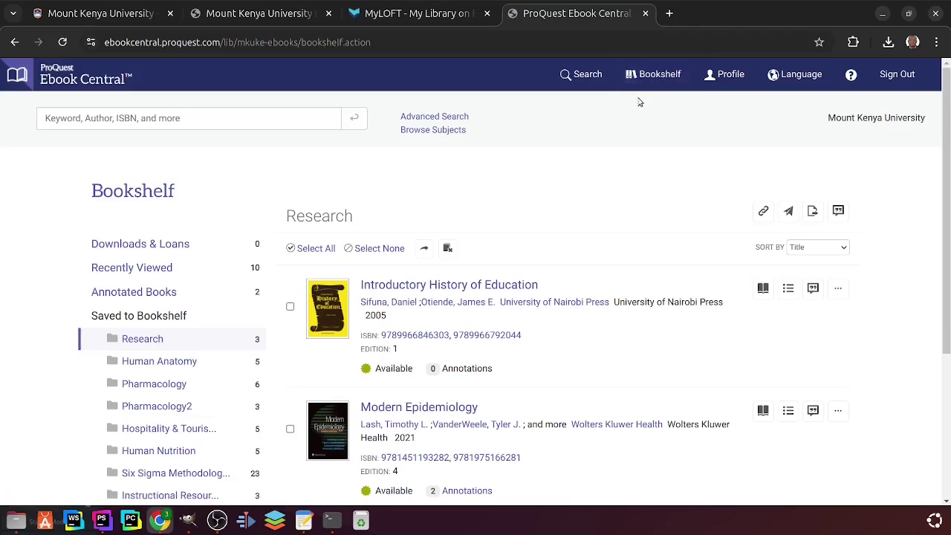
pyautogui.scroll(-3, 445, 229)
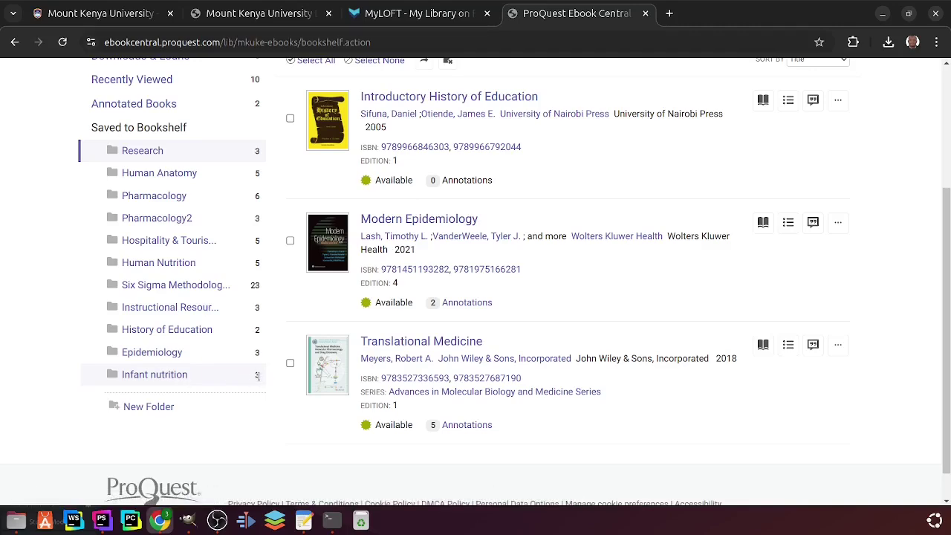
pyautogui.click(153, 376)
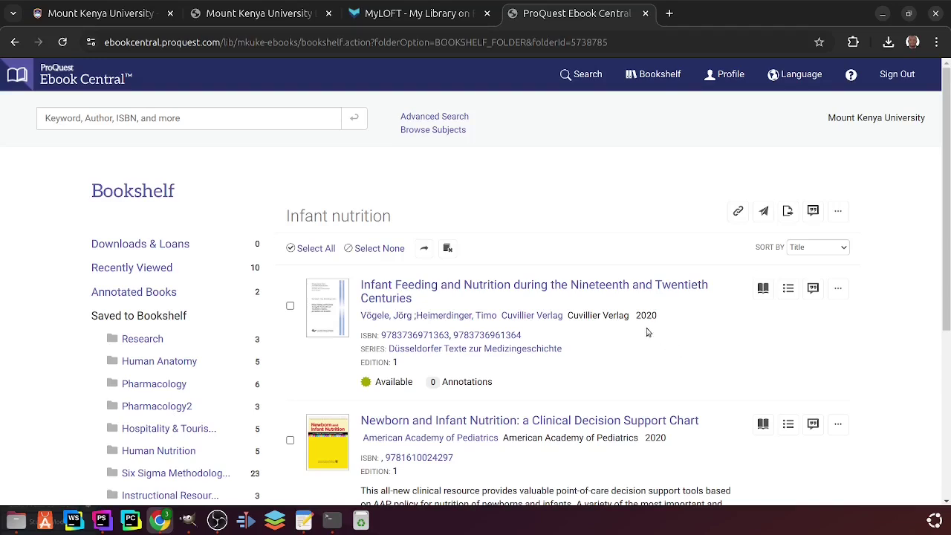
# - Select the Infant nutrition folder's full share link, and export the folder's contents as a CSV file
pyautogui.click(737, 212)
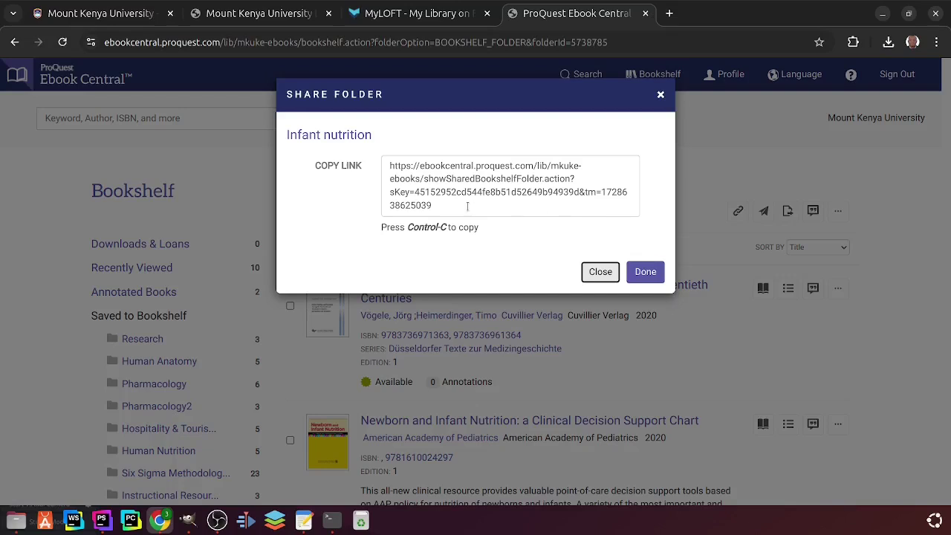
pyautogui.click(441, 205)
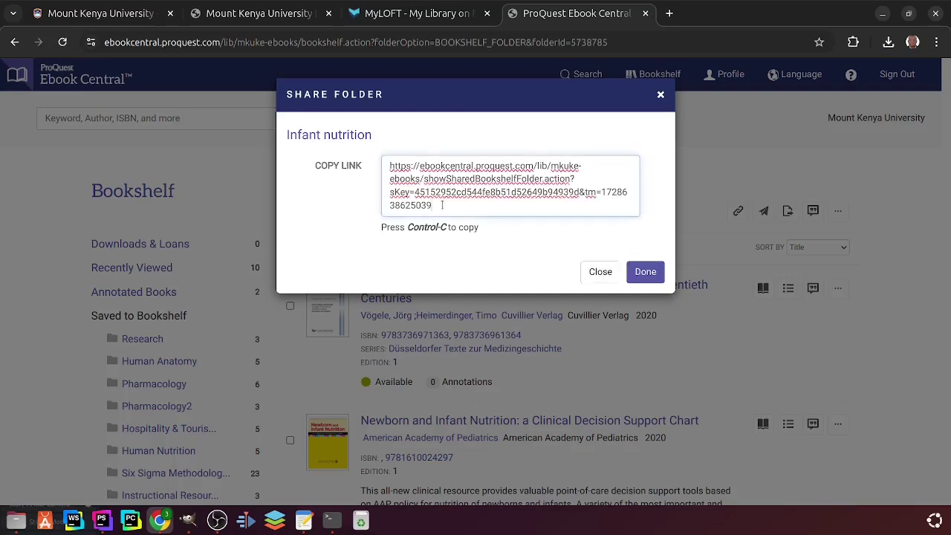
pyautogui.moveTo(441, 206); pyautogui.dragTo(390, 166)
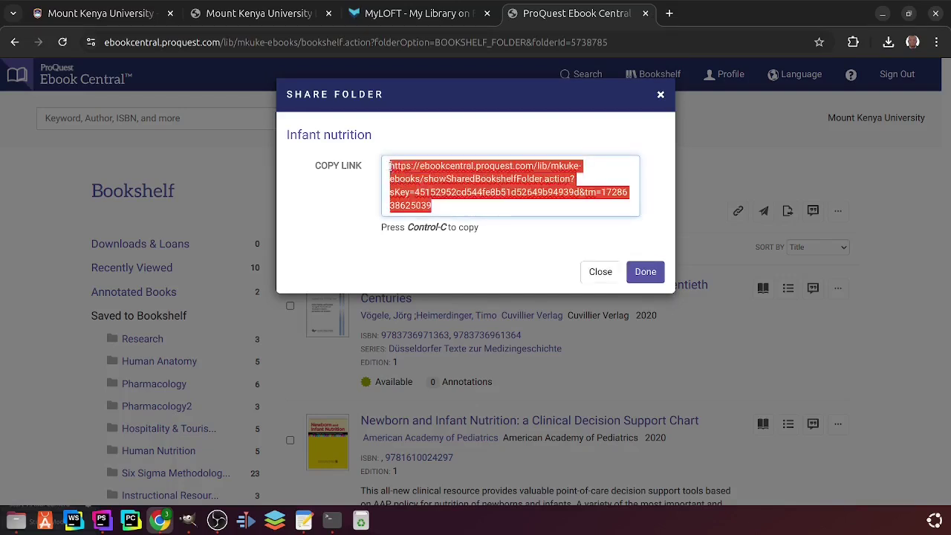
pyautogui.click(455, 206)
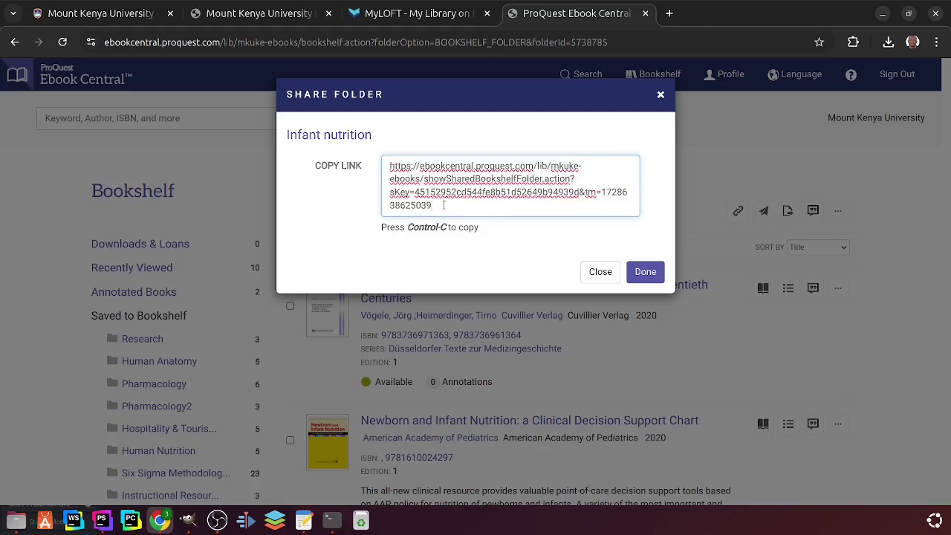
pyautogui.moveTo(434, 205); pyautogui.dragTo(390, 166)
pyautogui.click(645, 271)
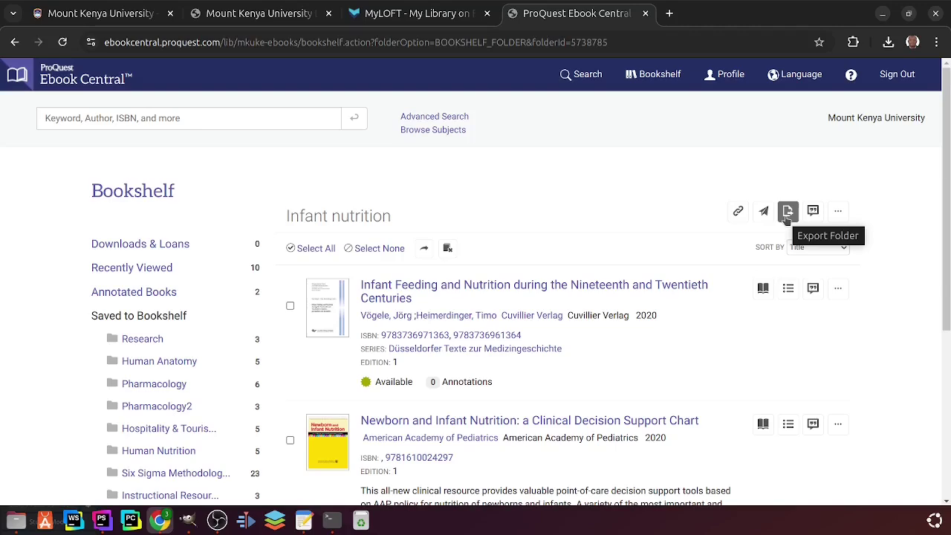
pyautogui.click(787, 213)
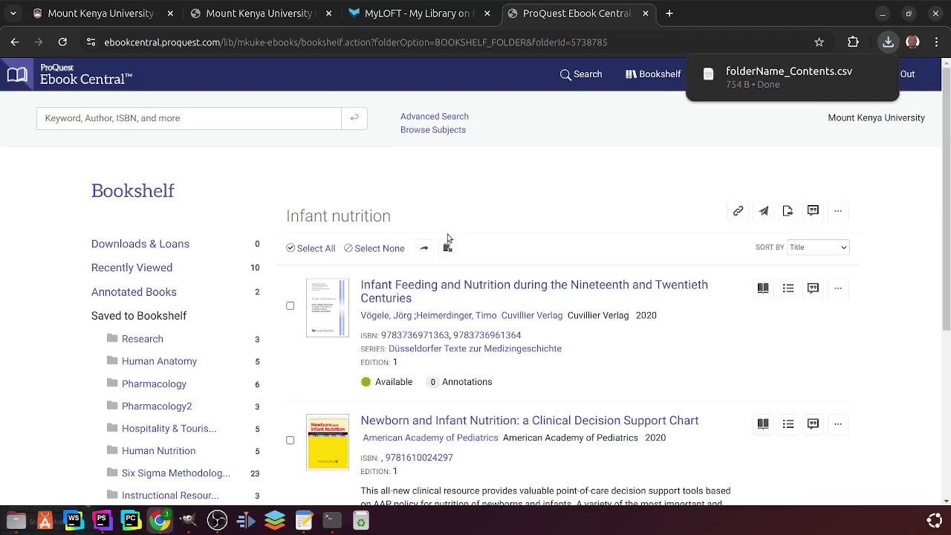
pyautogui.tripleClick(329, 215)
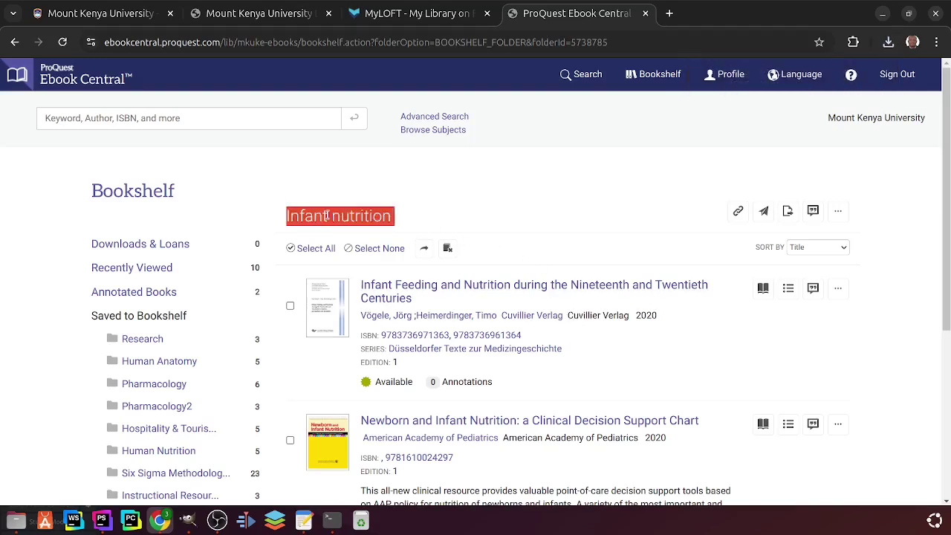
pyautogui.doubleClick(360, 216)
pyautogui.click(360, 216)
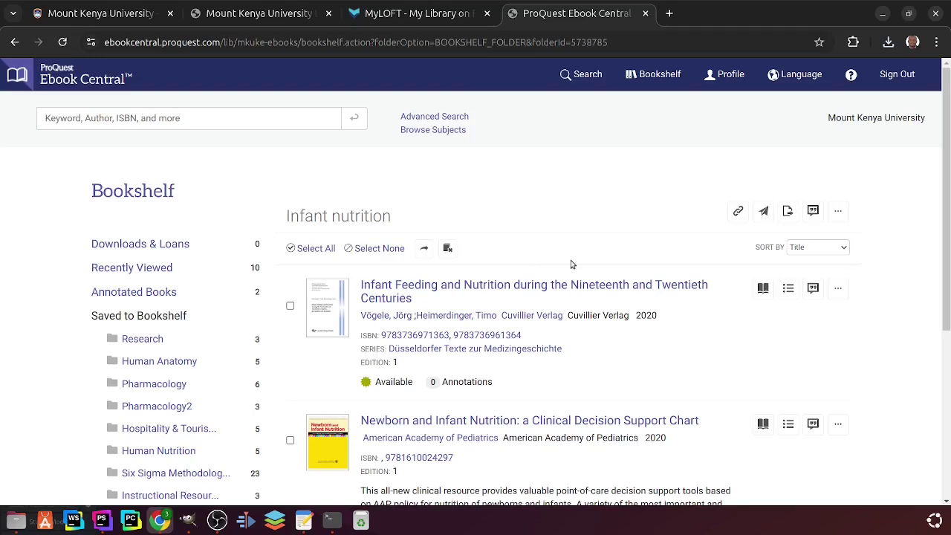
# - Open "Infant Feeding and Nutrition during the Nineteenth and Twentieth Centuries" from the Infant nutrition folder for online reading and look through its opening pages
pyautogui.click(409, 290)
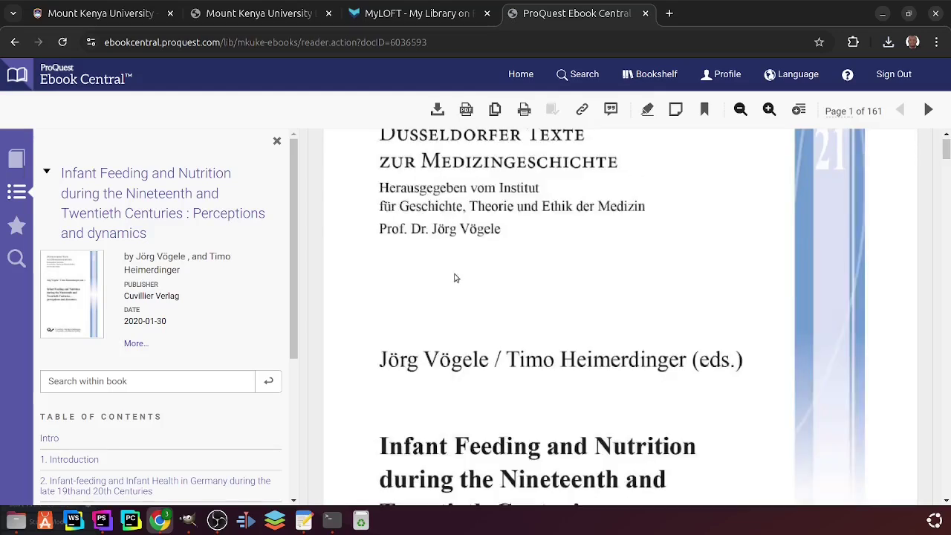
pyautogui.scroll(1, 529, 274)
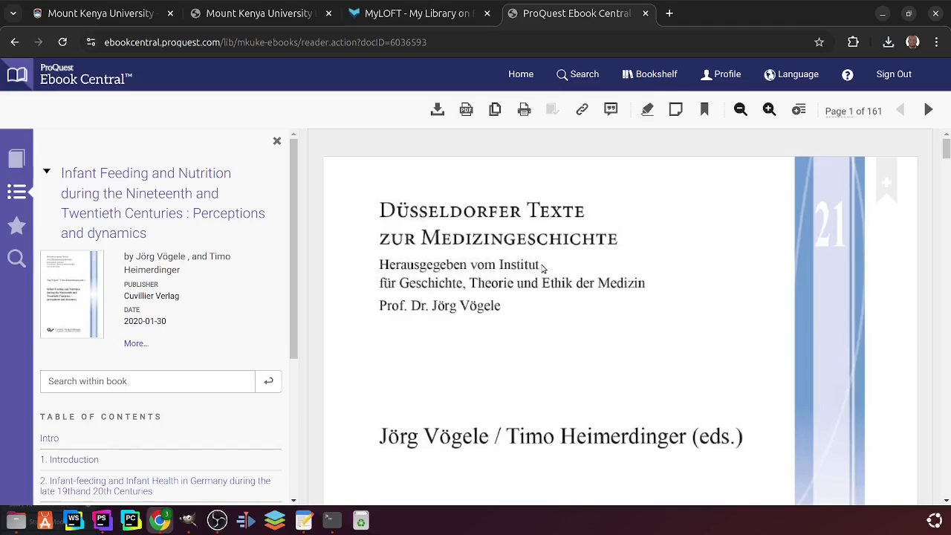
pyautogui.scroll(-4, 468, 297)
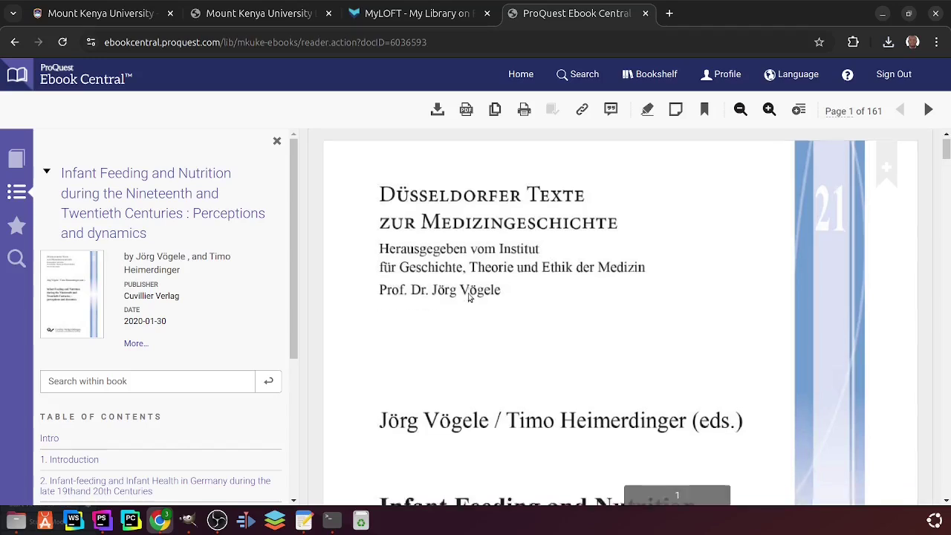
pyautogui.scroll(-5, 468, 297)
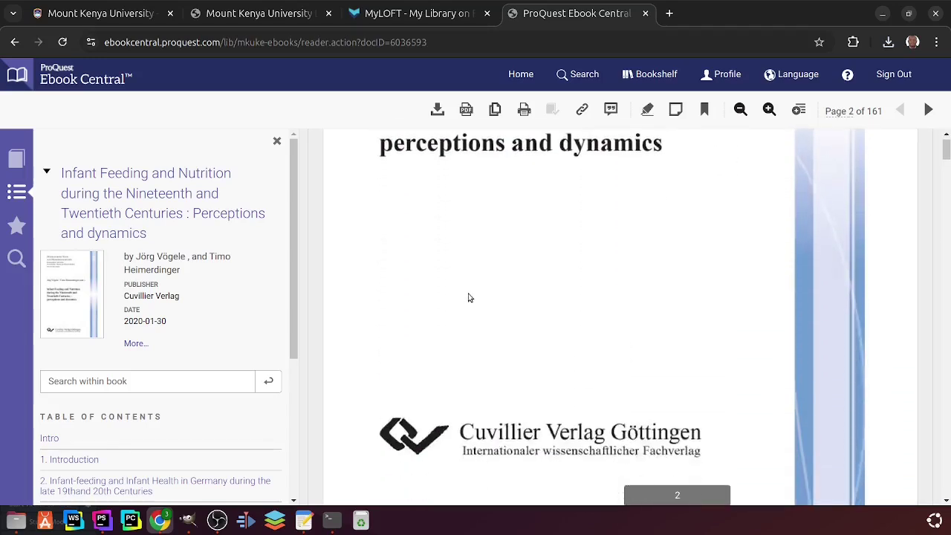